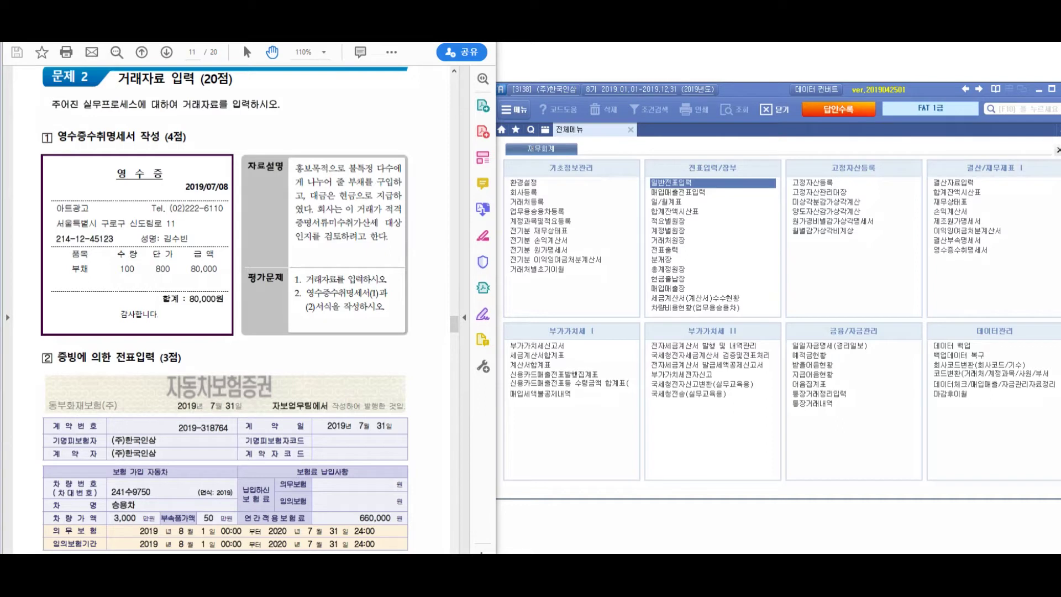
mouse_move(260, 89)
mouse_down()
mouse_move(177, 72)
mouse_move(257, 62)
mouse_up()
mouse_move(277, 105)
mouse_down()
mouse_move(343, 105)
mouse_move(323, 99)
mouse_up()
drag(395, 55, 384, 97)
mouse_move(410, 70)
mouse_down()
mouse_move(411, 99)
mouse_move(434, 119)
mouse_up()
drag(434, 75, 453, 103)
drag(469, 66, 468, 148)
mouse_move(482, 71)
mouse_down()
mouse_move(511, 117)
mouse_move(531, 99)
mouse_move(545, 159)
mouse_up()
drag(410, 184, 393, 200)
drag(442, 164, 460, 220)
mouse_move(472, 174)
mouse_down()
mouse_move(464, 223)
mouse_move(489, 183)
mouse_up()
mouse_move(504, 166)
mouse_down()
mouse_move(514, 210)
mouse_move(553, 207)
mouse_up()
mouse_move(556, 166)
mouse_down()
mouse_move(591, 202)
mouse_move(616, 190)
mouse_up()
drag(653, 222, 415, 270)
drag(635, 243, 633, 245)
mouse_move(658, 227)
mouse_down()
mouse_move(661, 287)
mouse_move(677, 284)
mouse_up()
mouse_move(674, 244)
mouse_down()
mouse_move(696, 271)
mouse_move(721, 241)
mouse_up()
mouse_move(719, 238)
mouse_down()
mouse_move(735, 298)
mouse_move(687, 339)
mouse_up()
mouse_move(736, 71)
mouse_down()
mouse_move(775, 336)
mouse_move(730, 314)
mouse_up()
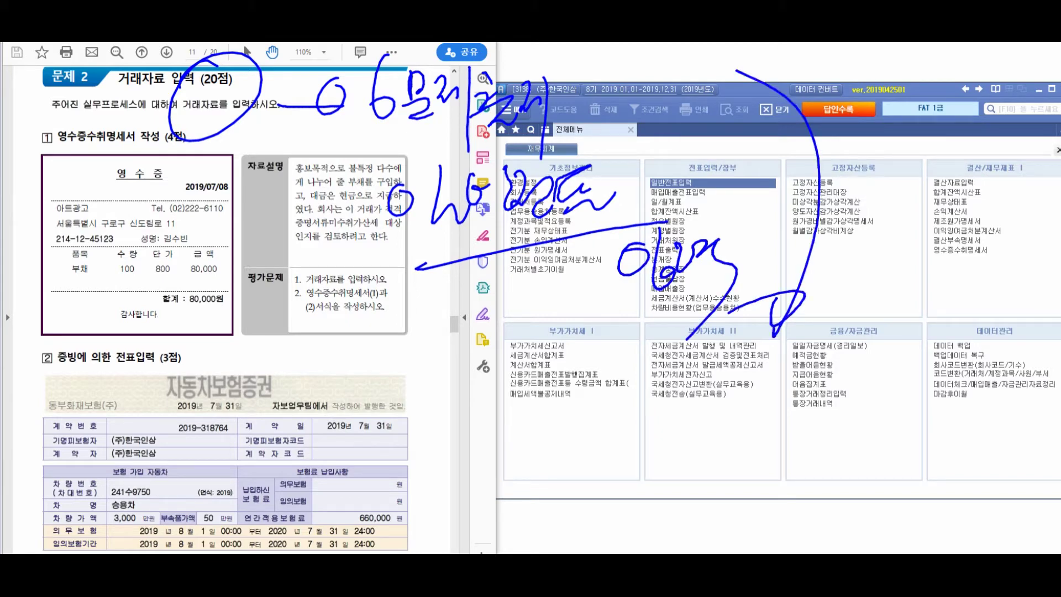
drag(326, 325, 330, 381)
mouse_move(332, 359)
mouse_down()
mouse_move(348, 387)
mouse_move(311, 427)
mouse_up()
mouse_move(359, 384)
mouse_down()
mouse_move(370, 430)
mouse_move(386, 411)
mouse_up()
mouse_move(407, 376)
mouse_down()
mouse_move(395, 403)
mouse_move(415, 406)
mouse_up()
mouse_move(423, 374)
mouse_down()
mouse_move(427, 437)
mouse_move(456, 426)
mouse_move(463, 381)
mouse_up()
mouse_move(463, 386)
mouse_down()
mouse_move(479, 418)
mouse_move(489, 391)
mouse_up()
drag(495, 371, 496, 427)
mouse_move(525, 364)
mouse_down()
mouse_move(509, 410)
mouse_move(554, 432)
mouse_up()
drag(558, 330, 559, 455)
drag(301, 328, 342, 494)
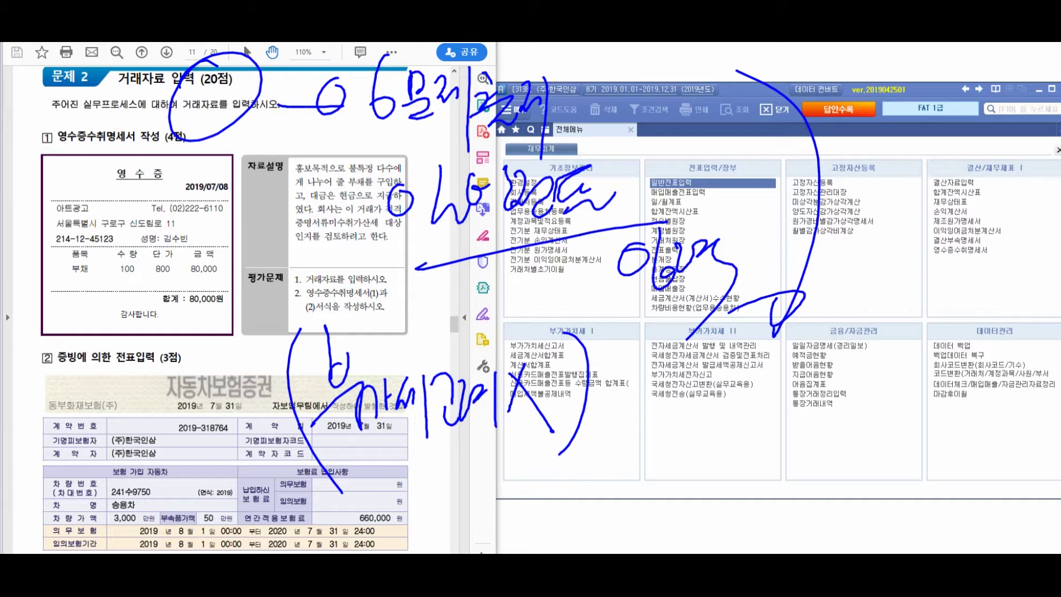
key(Escape)
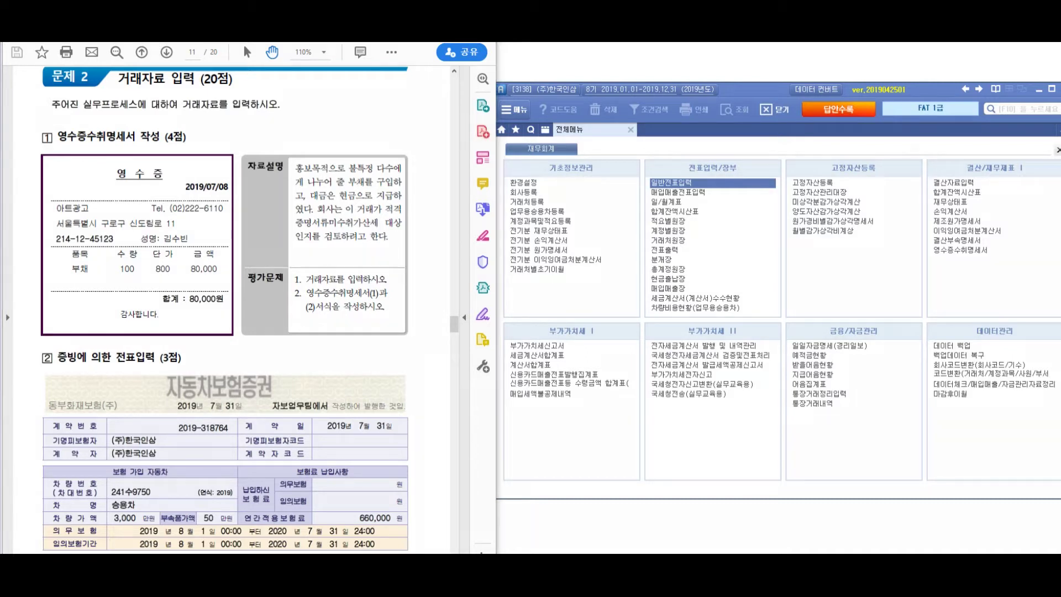
drag(261, 134, 210, 170)
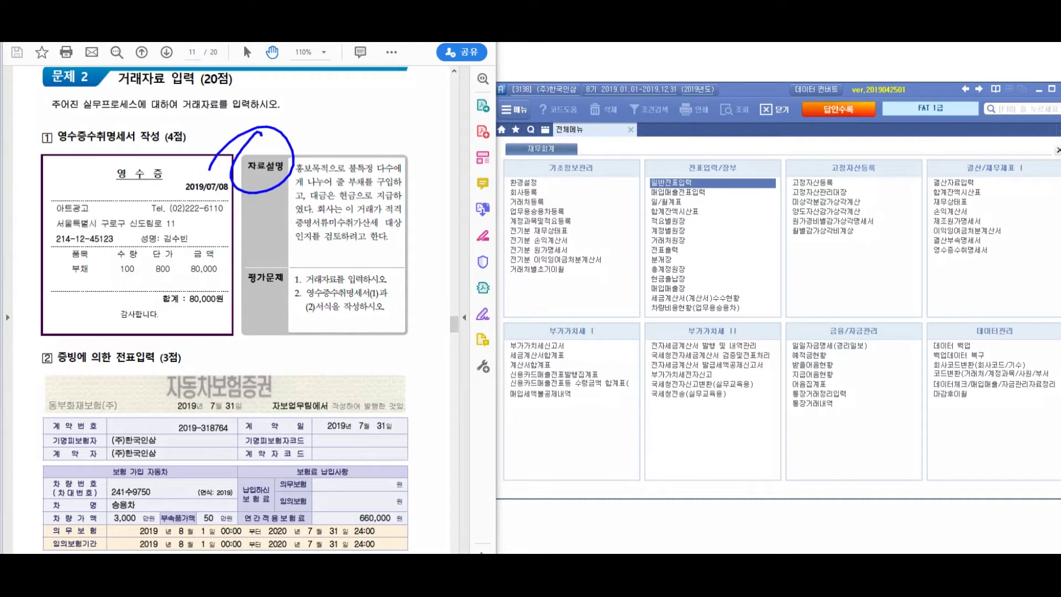
drag(92, 233, 32, 288)
drag(358, 148, 430, 109)
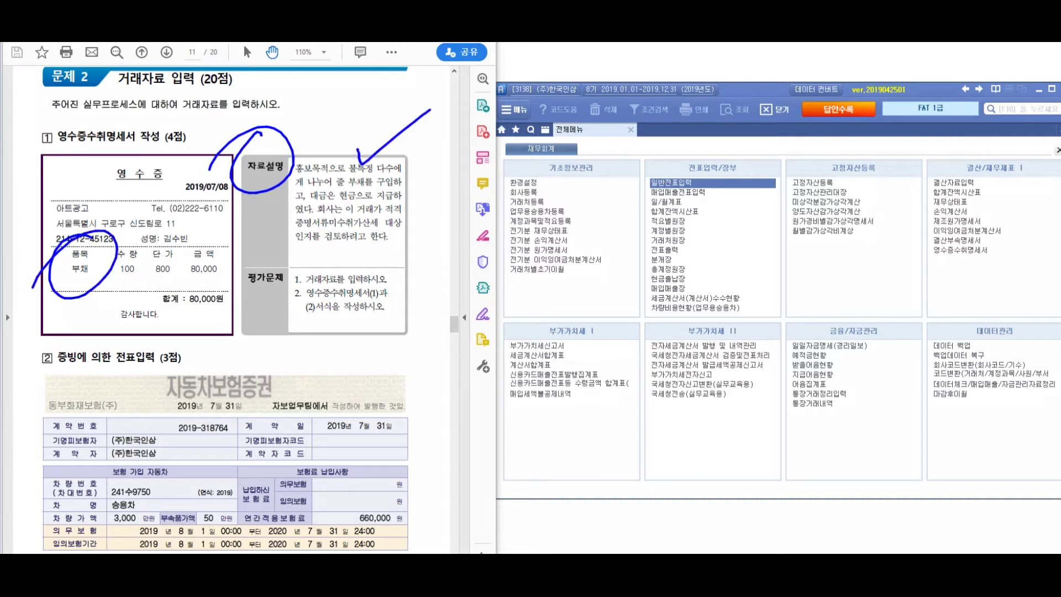
drag(300, 205, 321, 187)
drag(91, 311, 95, 346)
drag(105, 323, 116, 349)
drag(81, 384, 127, 387)
drag(126, 325, 141, 347)
mouse_move(143, 336)
mouse_down()
mouse_move(128, 358)
mouse_move(153, 349)
mouse_up()
mouse_move(136, 365)
mouse_down()
mouse_move(159, 386)
mouse_move(185, 331)
mouse_up()
mouse_move(179, 369)
mouse_down()
mouse_move(217, 332)
mouse_move(257, 337)
mouse_move(248, 450)
mouse_up()
mouse_move(273, 351)
mouse_down()
mouse_move(303, 331)
mouse_move(353, 367)
mouse_move(382, 335)
mouse_move(387, 381)
mouse_up()
mouse_move(384, 353)
mouse_down()
mouse_move(402, 330)
mouse_move(416, 344)
mouse_up()
mouse_move(406, 364)
mouse_down()
mouse_move(426, 345)
mouse_move(450, 367)
mouse_up()
mouse_move(433, 354)
mouse_down()
mouse_move(455, 347)
mouse_move(458, 365)
mouse_up()
mouse_move(469, 337)
mouse_down()
mouse_move(487, 326)
mouse_move(491, 364)
mouse_up()
mouse_move(525, 318)
mouse_down()
mouse_move(507, 358)
mouse_move(530, 366)
mouse_up()
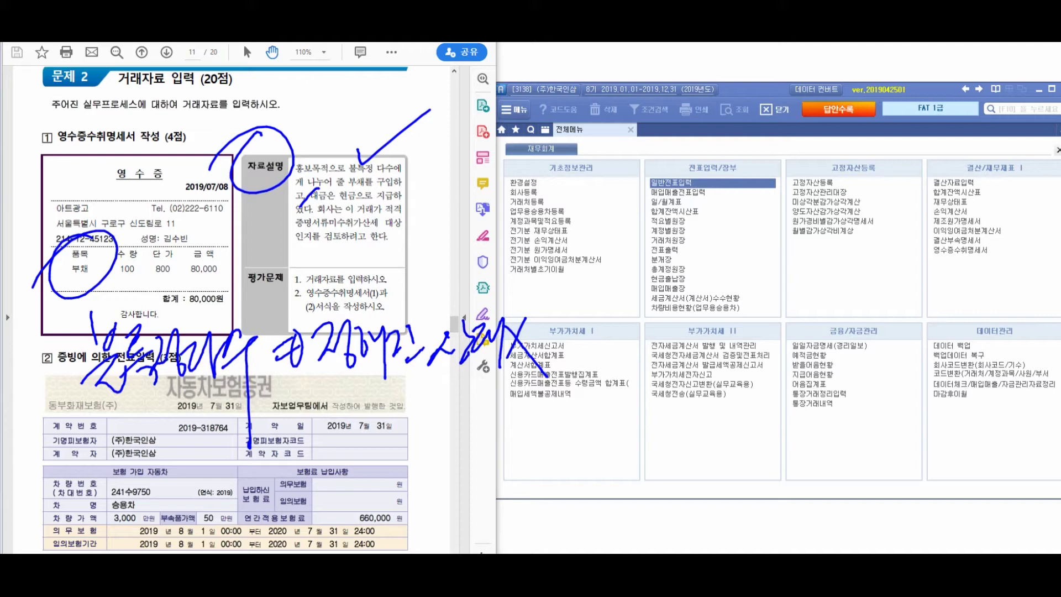
drag(302, 395, 298, 449)
mouse_move(315, 399)
mouse_down()
mouse_move(330, 432)
mouse_move(347, 414)
mouse_up()
mouse_move(338, 403)
mouse_down()
mouse_move(352, 449)
mouse_move(374, 409)
mouse_up()
drag(363, 411, 383, 436)
drag(378, 389, 393, 428)
drag(392, 394, 412, 436)
drag(424, 395, 401, 437)
mouse_move(431, 392)
mouse_down()
mouse_move(420, 429)
mouse_move(446, 435)
mouse_up()
drag(444, 396, 456, 429)
mouse_move(479, 387)
mouse_down()
mouse_move(480, 447)
mouse_move(514, 430)
mouse_up()
drag(526, 378, 522, 452)
drag(546, 410, 545, 427)
drag(561, 384, 563, 445)
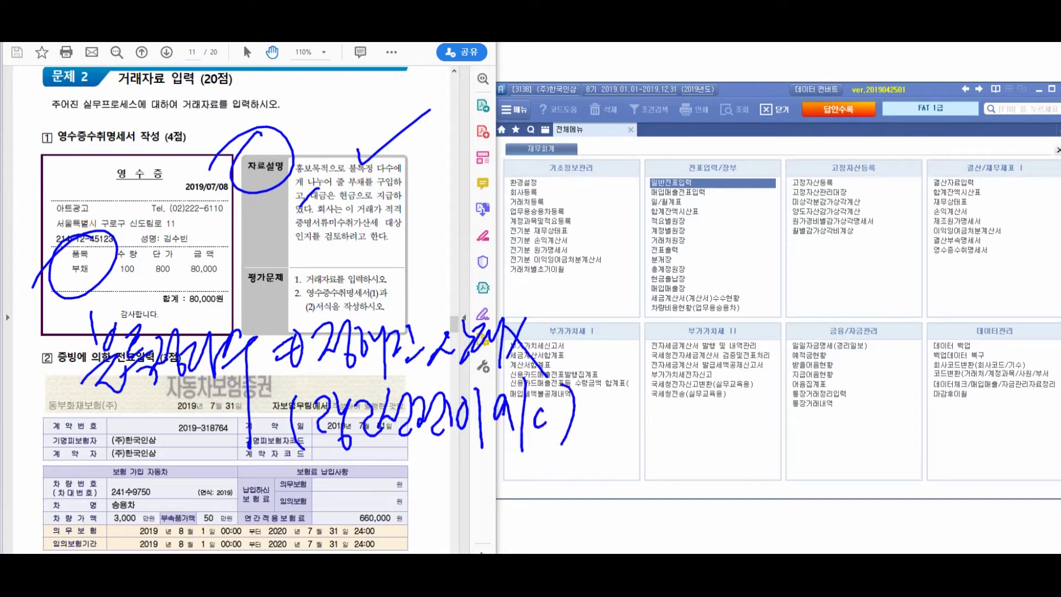
drag(118, 469, 153, 544)
mouse_move(149, 497)
mouse_down()
mouse_move(183, 524)
mouse_move(204, 480)
mouse_up()
drag(203, 521, 221, 534)
drag(260, 482, 287, 514)
mouse_move(319, 475)
mouse_down()
mouse_move(313, 520)
mouse_move(337, 492)
mouse_up()
mouse_move(334, 486)
mouse_down()
mouse_move(338, 529)
mouse_move(352, 487)
mouse_up()
mouse_move(352, 532)
mouse_down()
mouse_move(370, 481)
mouse_move(376, 493)
mouse_move(417, 491)
mouse_move(431, 524)
mouse_up()
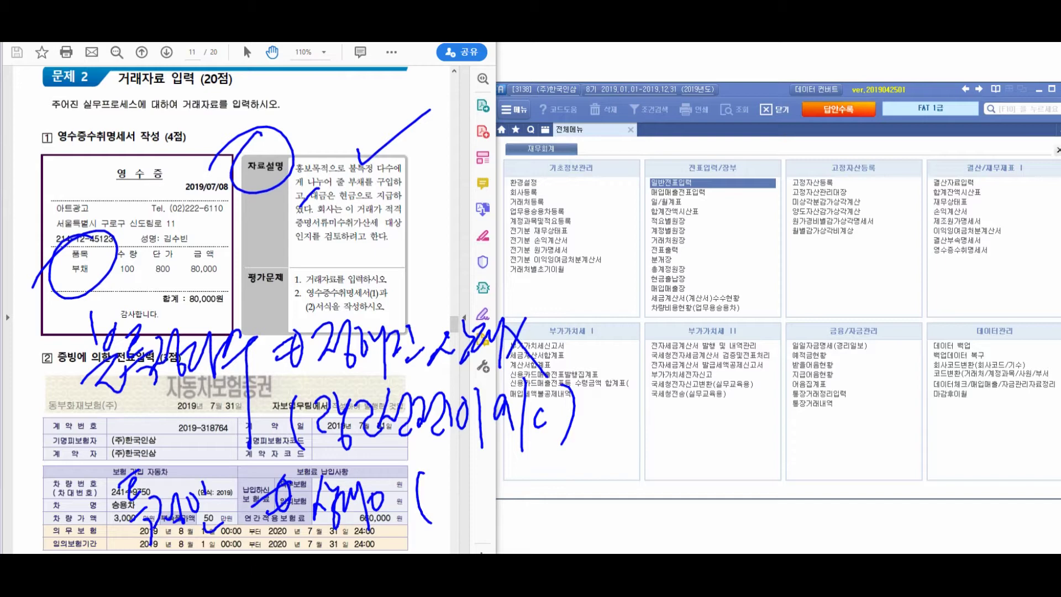
mouse_move(436, 474)
mouse_down()
mouse_move(452, 513)
mouse_move(471, 519)
mouse_up()
drag(478, 475, 520, 509)
drag(532, 467, 529, 518)
drag(551, 478, 558, 506)
drag(572, 457, 570, 526)
drag(592, 488, 588, 508)
drag(596, 456, 598, 524)
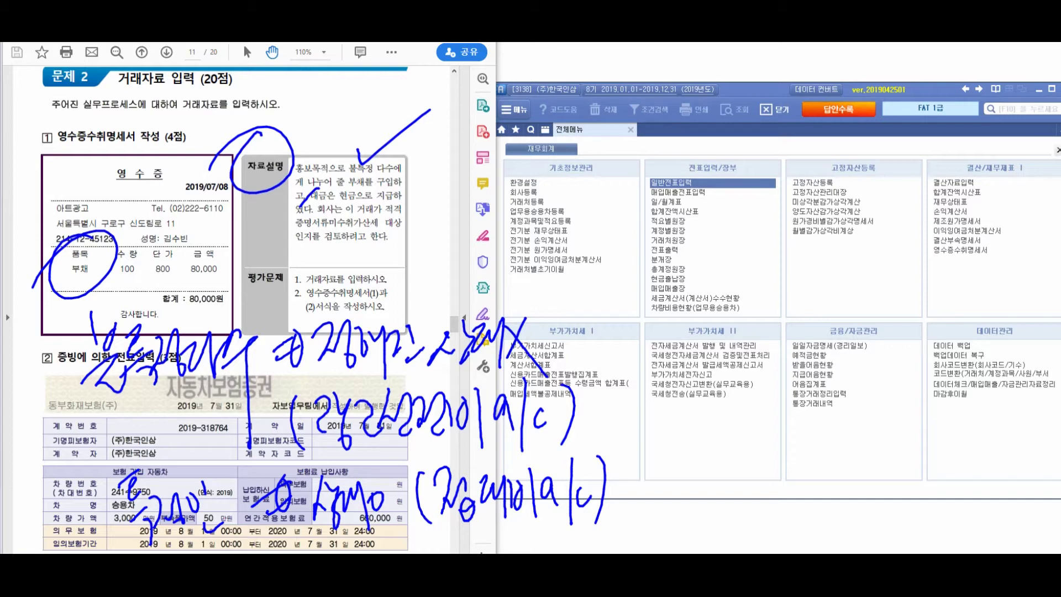
drag(610, 339, 663, 469)
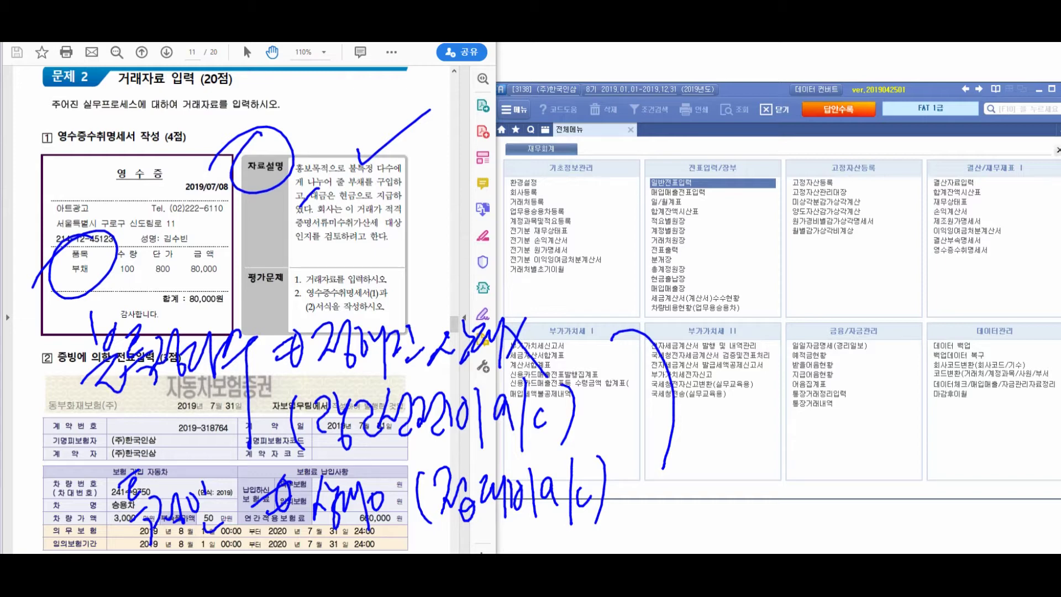
drag(344, 205, 398, 202)
mouse_move(426, 148)
mouse_down()
mouse_move(462, 176)
mouse_move(464, 199)
mouse_up()
mouse_move(492, 145)
mouse_down()
mouse_move(519, 190)
mouse_move(549, 150)
mouse_move(572, 176)
mouse_move(619, 174)
mouse_up()
drag(627, 136, 628, 211)
mouse_move(672, 141)
mouse_down()
mouse_move(663, 180)
mouse_move(696, 156)
mouse_move(698, 178)
mouse_up()
drag(702, 138, 717, 155)
mouse_move(701, 160)
mouse_down()
mouse_move(721, 167)
mouse_move(738, 149)
mouse_up()
drag(734, 148, 719, 182)
mouse_move(724, 164)
mouse_down()
mouse_move(745, 152)
mouse_move(752, 167)
mouse_up()
drag(764, 134, 753, 196)
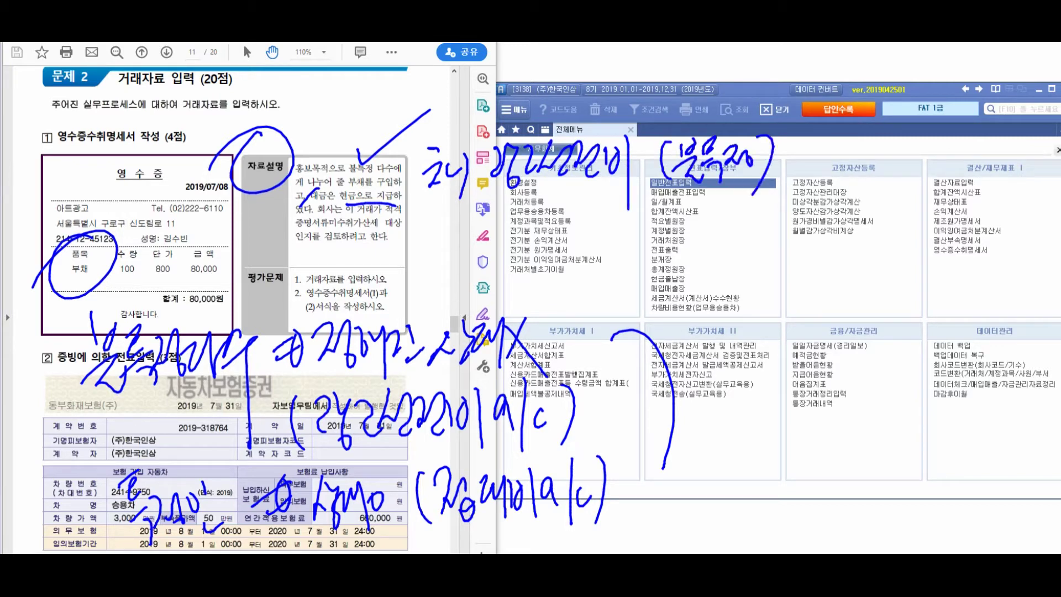
drag(511, 223, 543, 251)
drag(540, 226, 566, 261)
drag(584, 212, 599, 242)
drag(598, 220, 614, 224)
drag(596, 233, 600, 246)
drag(614, 203, 610, 233)
drag(606, 235, 620, 256)
drag(617, 211, 634, 232)
mouse_move(615, 242)
mouse_down()
mouse_move(627, 253)
mouse_move(654, 247)
mouse_up()
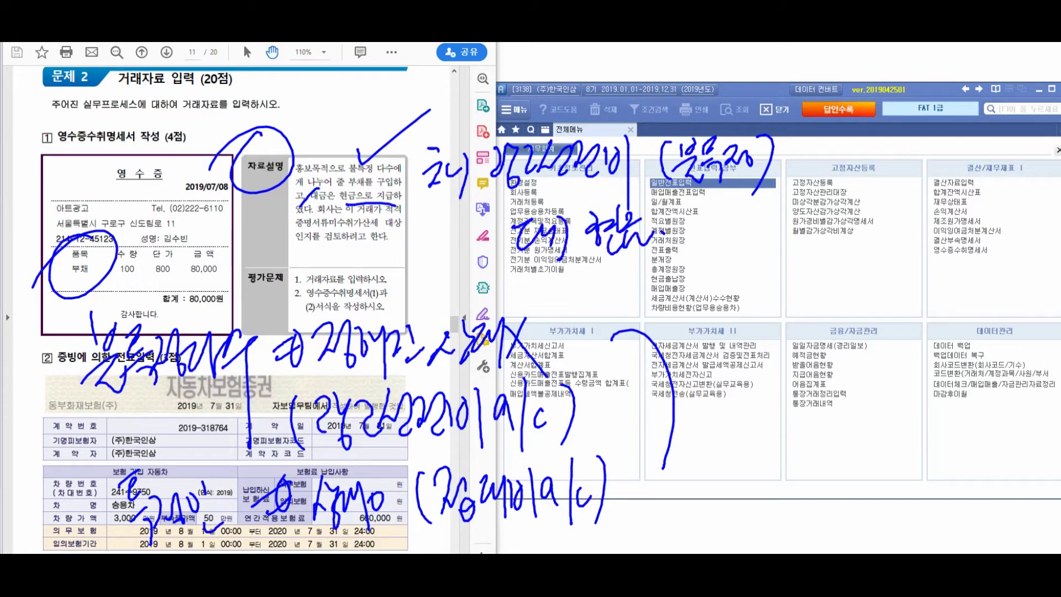
mouse_move(840, 137)
mouse_down()
mouse_move(824, 181)
mouse_move(852, 160)
mouse_up()
mouse_move(848, 160)
mouse_down()
mouse_move(862, 176)
mouse_move(939, 160)
mouse_up()
mouse_move(808, 222)
mouse_down()
mouse_move(817, 248)
mouse_move(858, 251)
mouse_move(930, 229)
mouse_up()
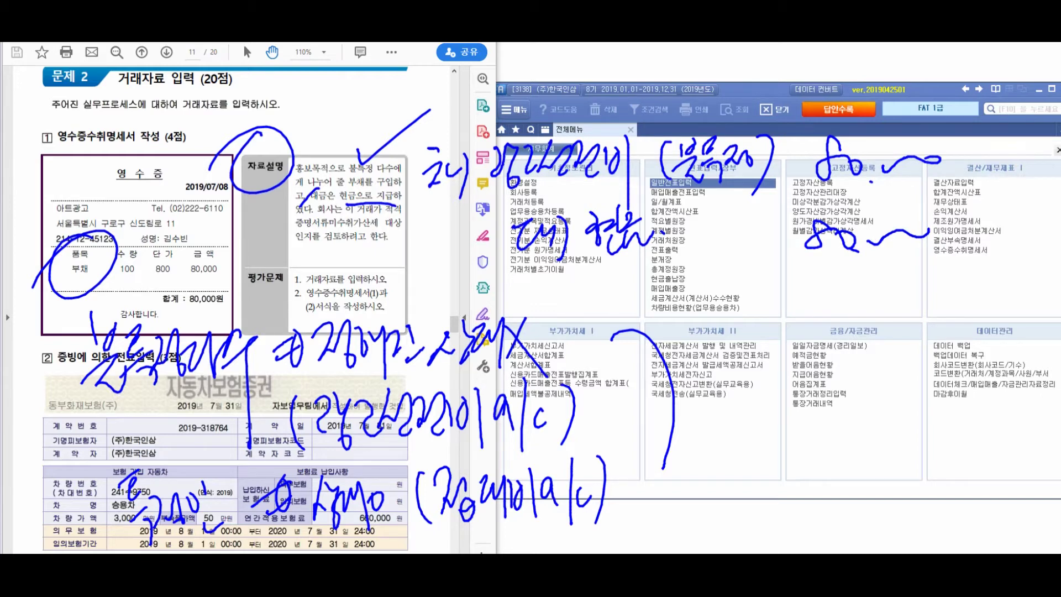
key(Escape)
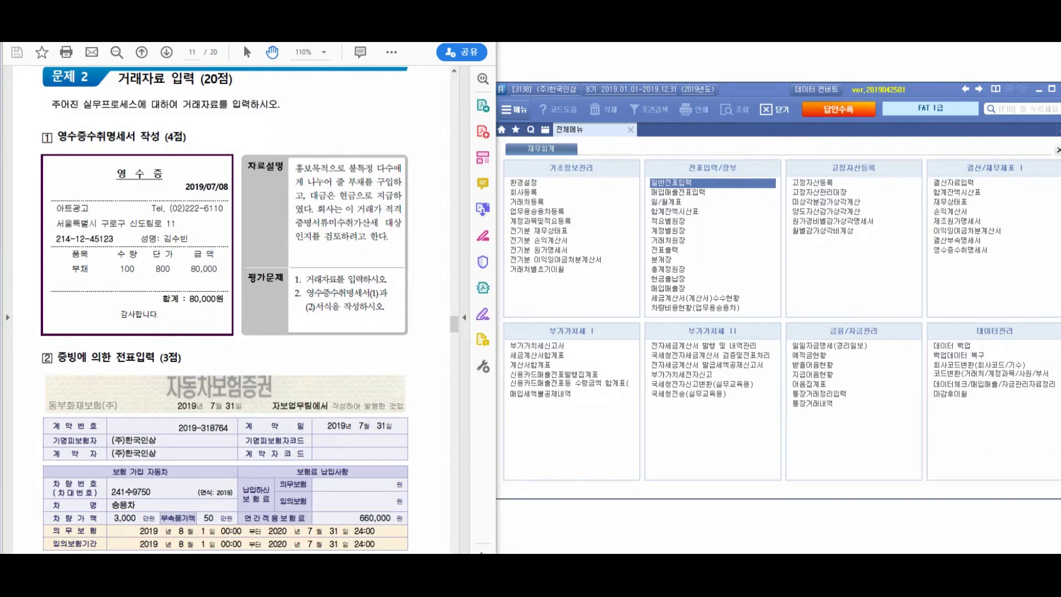
drag(166, 182, 128, 211)
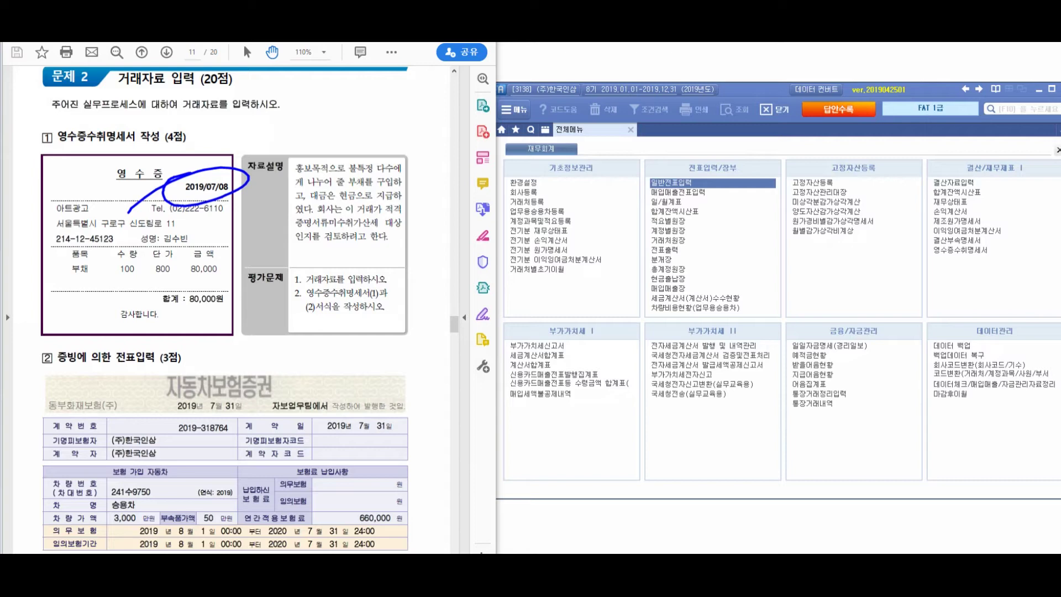
key(Escape)
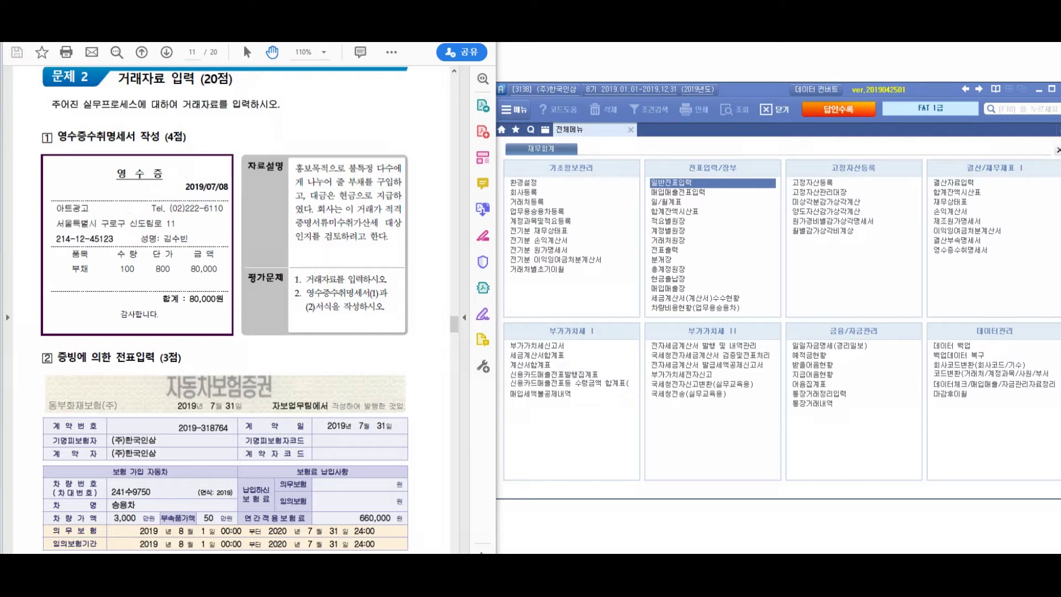
Open 일반전표입력 and start a cash-payment (출금) entry dated July 8.
click(671, 183)
text(07)
key(Return)
text(08)
key(Return)
text(1)
key(Return)
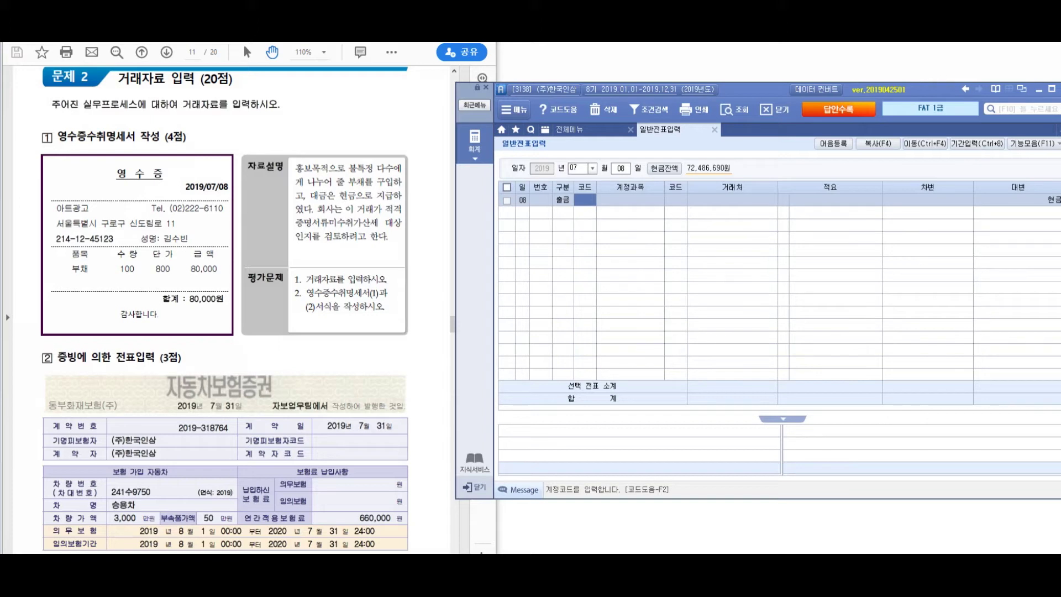
Complete the payment entry with account 833 광고선전비, client 아트광고 and an amount of 80,000, leaving the description blank.
text(833)
key(Return)
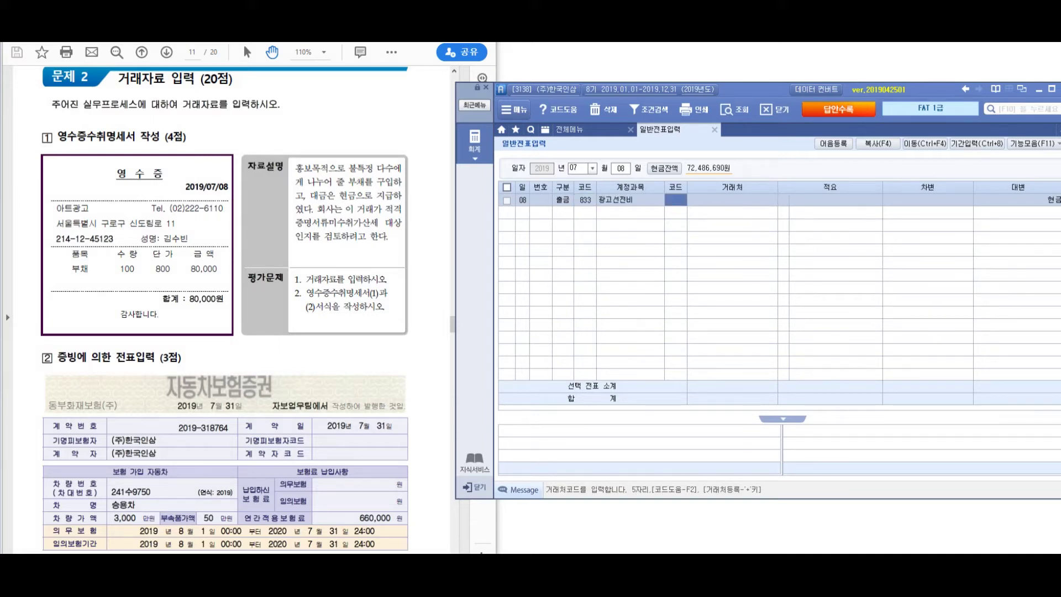
key(Return)
text(아트광고)
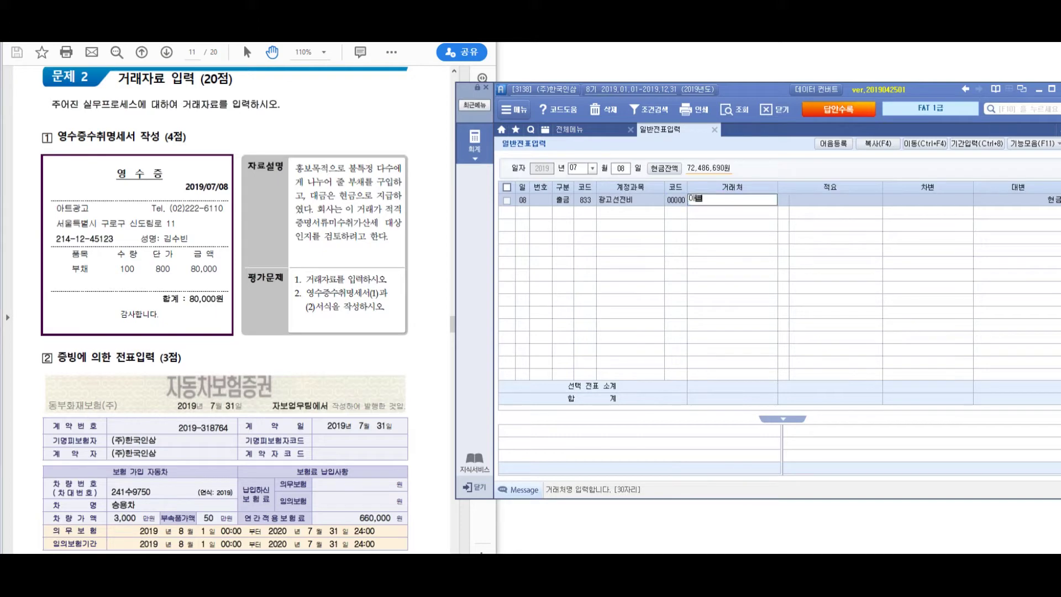
key(Return)
key(Return)
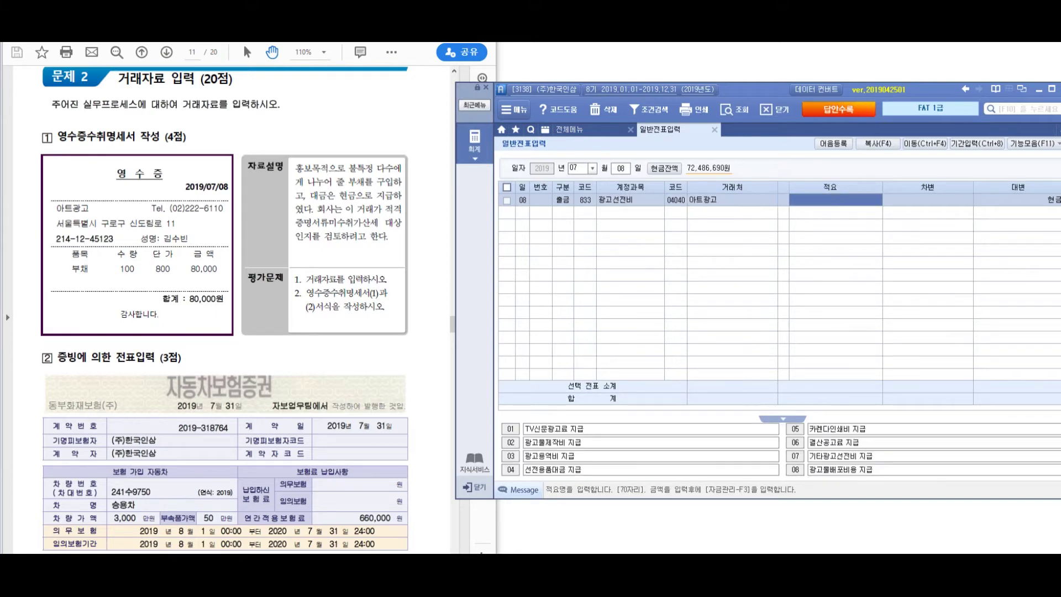
key(Return)
text(80,000)
key(Return)
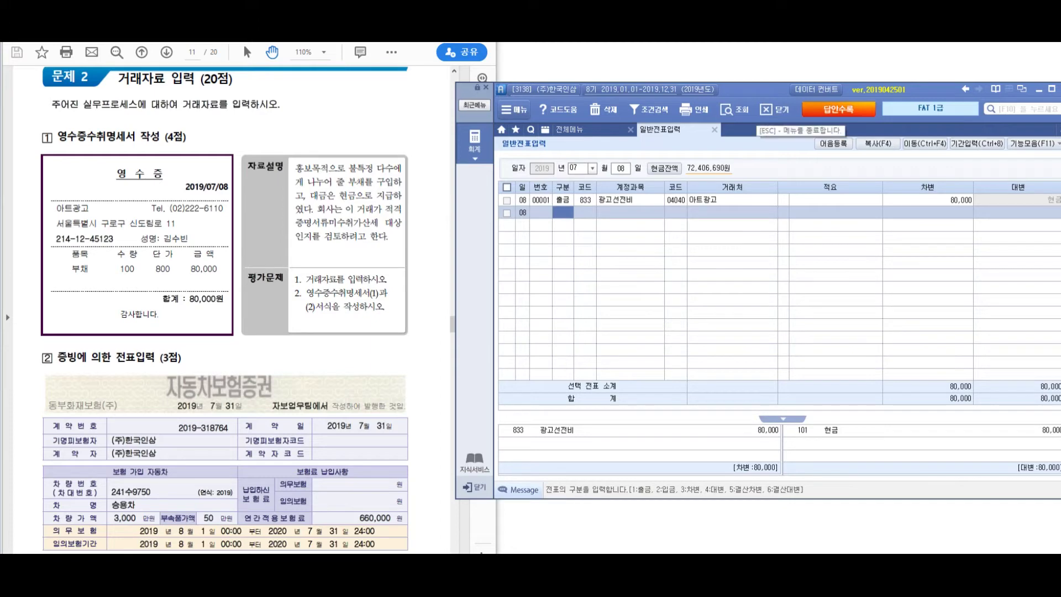
Search the program's menus for 영수증수취명세서 and open it.
key(F10)
text(영)
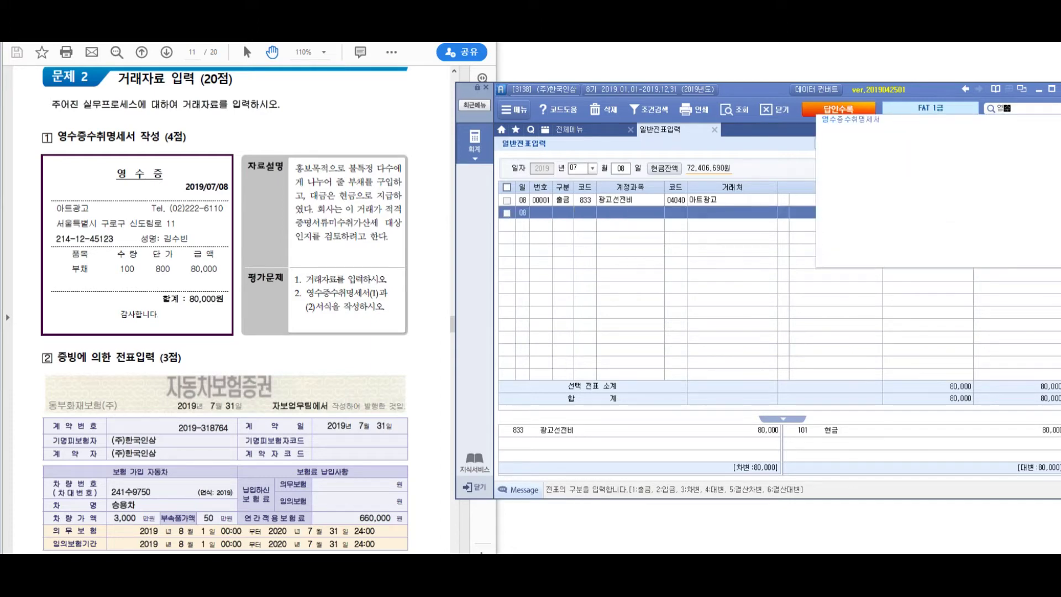
text(수증수취명ㅅㅔ)
key(Return)
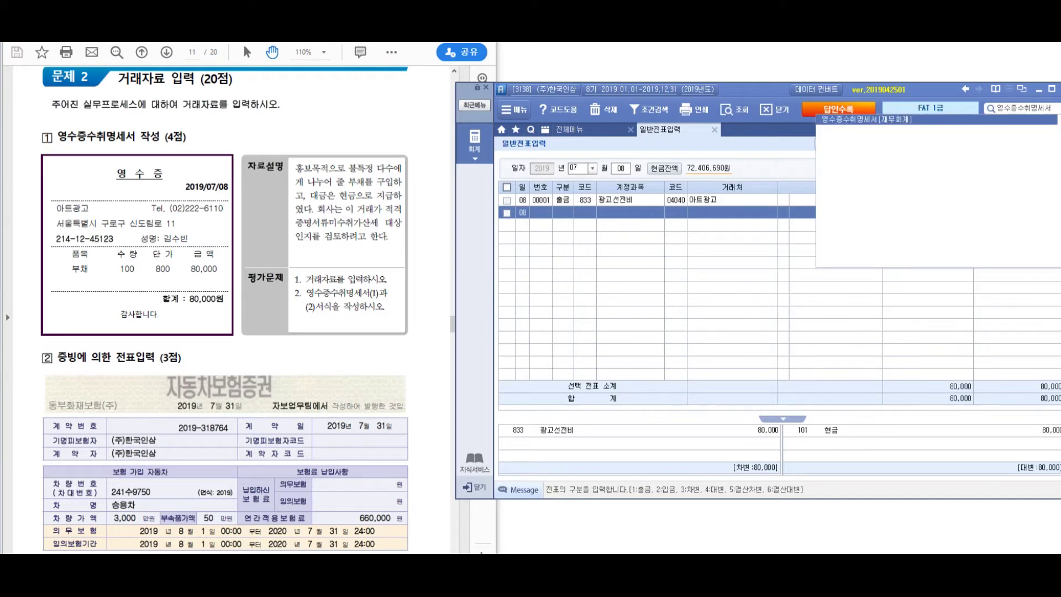
key(Return)
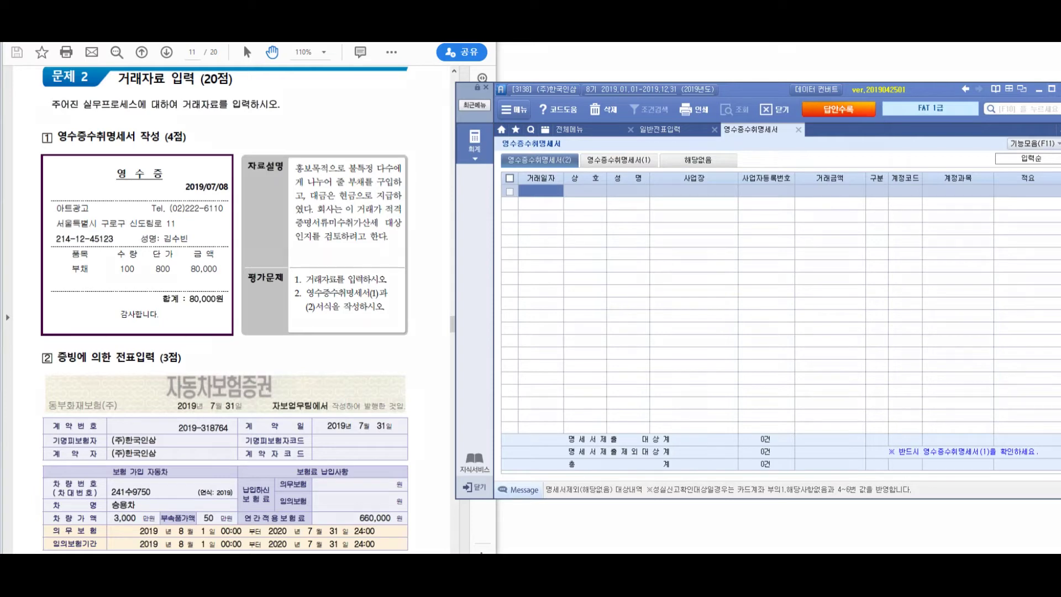
drag(539, 103, 531, 145)
mouse_move(496, 194)
mouse_down()
mouse_move(636, 187)
mouse_move(628, 204)
mouse_up()
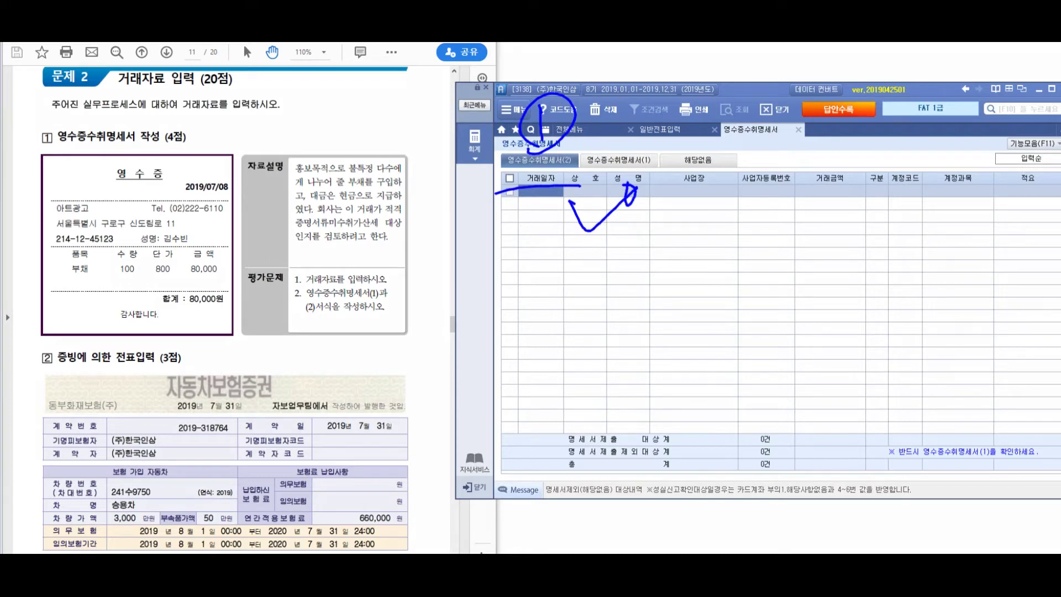
drag(515, 269, 528, 286)
click(540, 241)
drag(540, 241, 562, 251)
mouse_move(544, 288)
mouse_down()
mouse_move(564, 280)
mouse_move(564, 315)
mouse_up()
mouse_move(628, 243)
mouse_down()
mouse_move(603, 280)
mouse_move(633, 265)
mouse_up()
drag(624, 290, 636, 292)
mouse_move(651, 257)
mouse_down()
mouse_move(643, 277)
mouse_move(695, 296)
mouse_up()
mouse_move(702, 251)
mouse_down()
mouse_move(724, 279)
mouse_move(744, 280)
mouse_up()
mouse_move(511, 349)
mouse_down()
mouse_move(552, 342)
mouse_move(497, 381)
mouse_move(563, 363)
mouse_up()
mouse_move(845, 320)
mouse_down()
mouse_move(884, 205)
mouse_move(815, 255)
mouse_up()
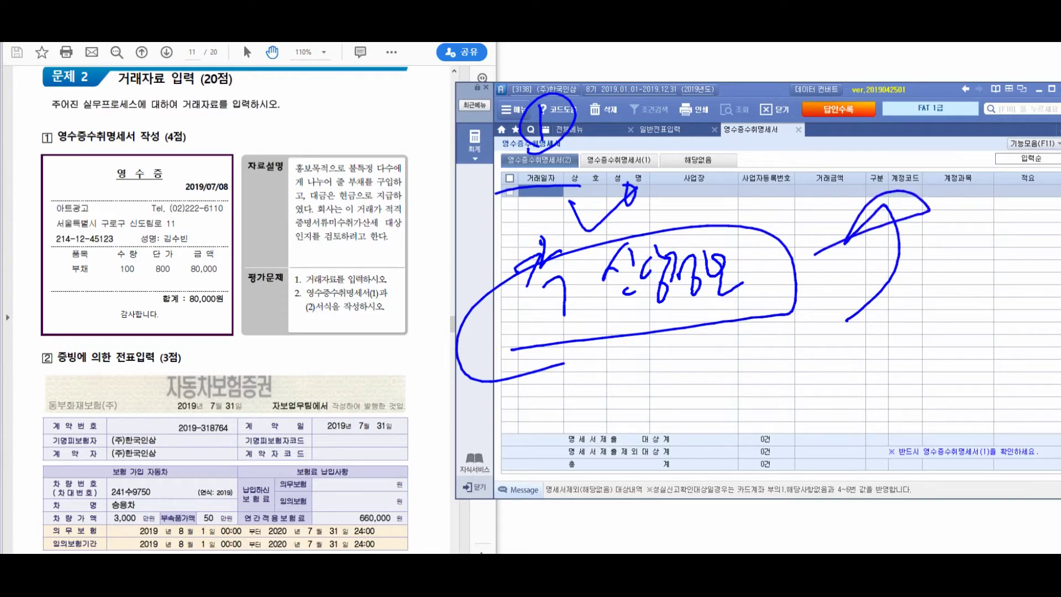
drag(494, 157, 337, 270)
mouse_move(159, 180)
mouse_down()
mouse_move(132, 226)
mouse_move(168, 169)
mouse_move(215, 204)
mouse_move(224, 171)
mouse_move(246, 224)
mouse_move(257, 187)
mouse_move(277, 177)
mouse_move(287, 205)
mouse_move(323, 199)
mouse_move(340, 152)
mouse_move(362, 174)
mouse_move(409, 166)
mouse_move(414, 199)
mouse_up()
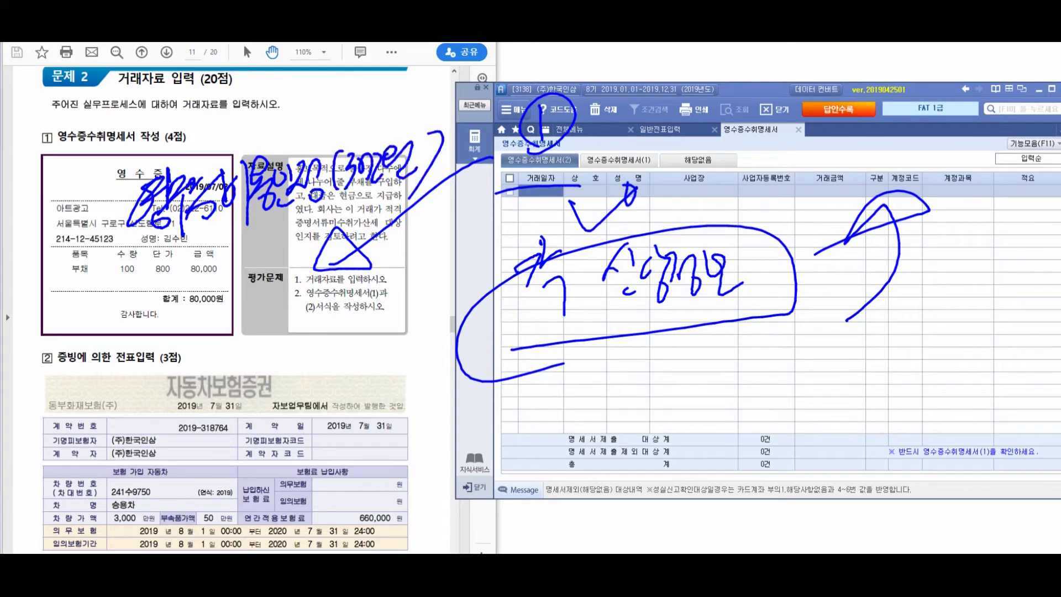
drag(129, 252, 468, 171)
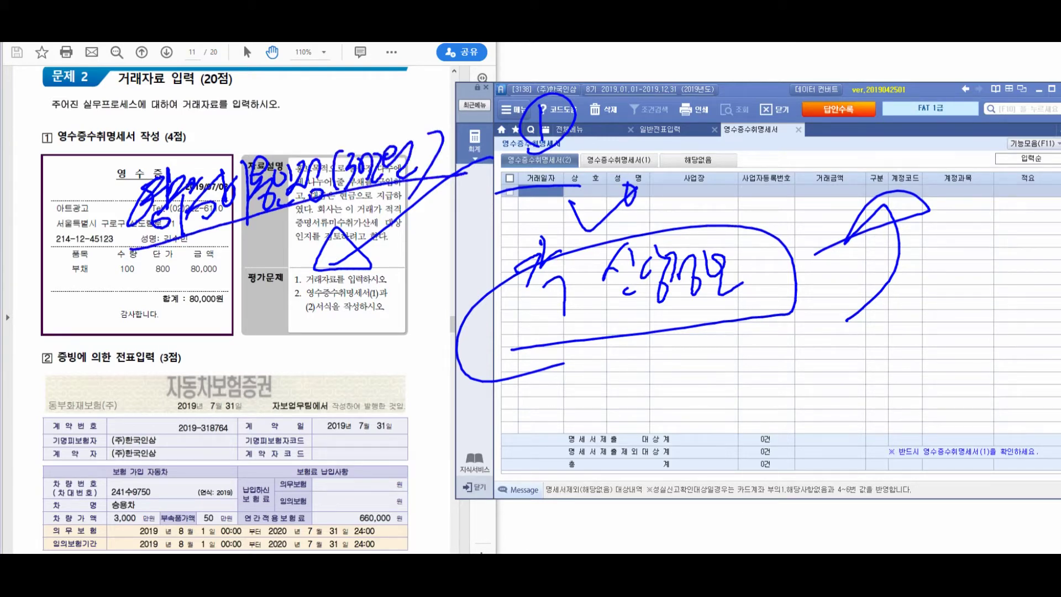
mouse_move(180, 280)
mouse_down()
mouse_move(208, 261)
mouse_move(97, 350)
mouse_up()
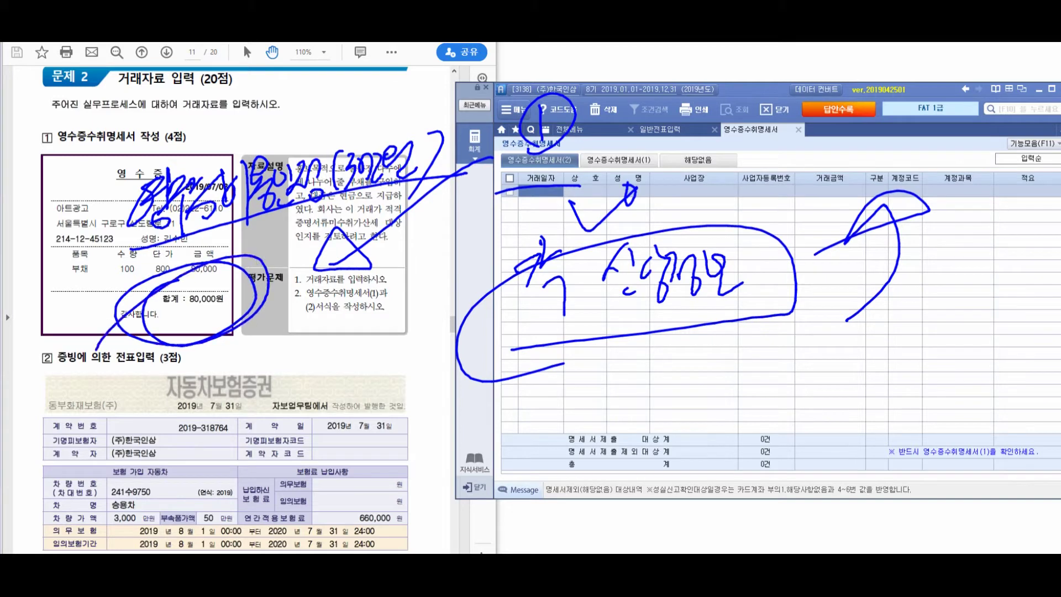
mouse_move(232, 349)
mouse_down()
mouse_move(710, 386)
mouse_move(725, 378)
mouse_up()
drag(583, 410, 628, 471)
mouse_move(631, 412)
mouse_down()
mouse_move(663, 442)
mouse_move(696, 420)
mouse_up()
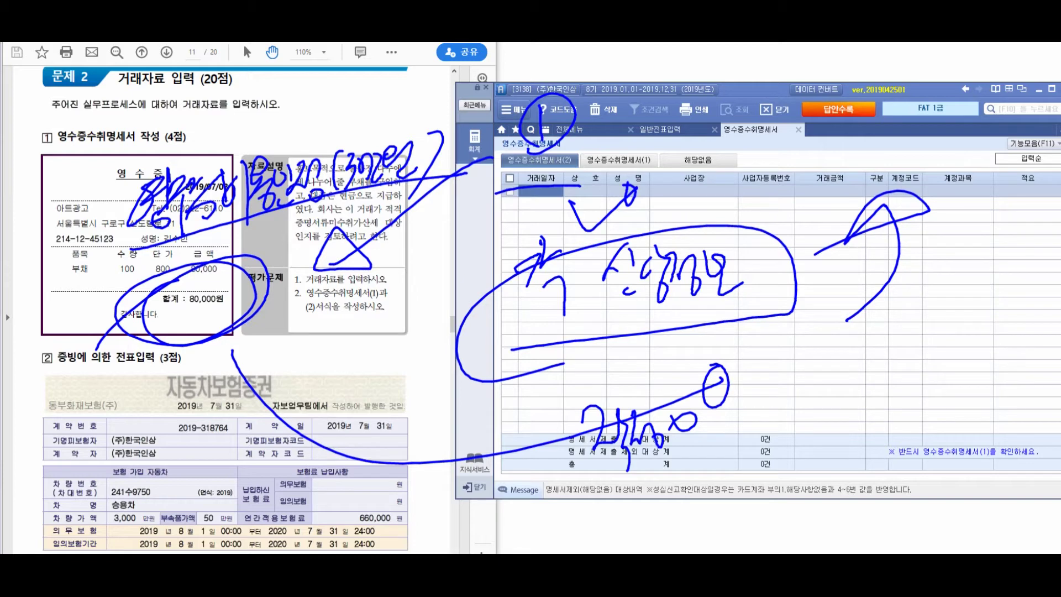
key(Escape)
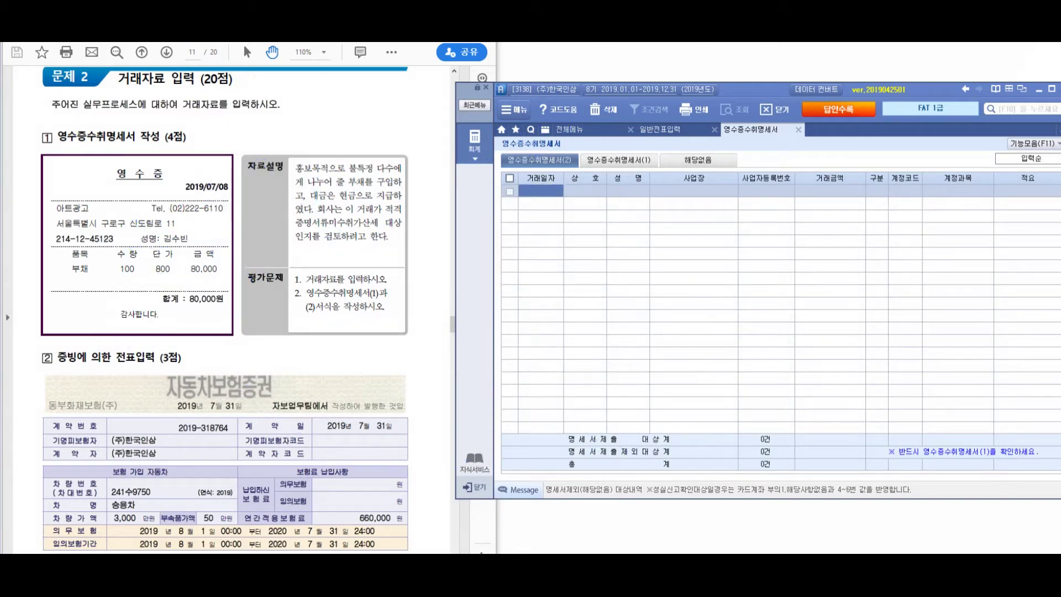
Start a row in 영수증수취명세서(2) dated 07-08 with the company name 아트광고 and the representative's full name from the receipt.
text(07-08)
key(Return)
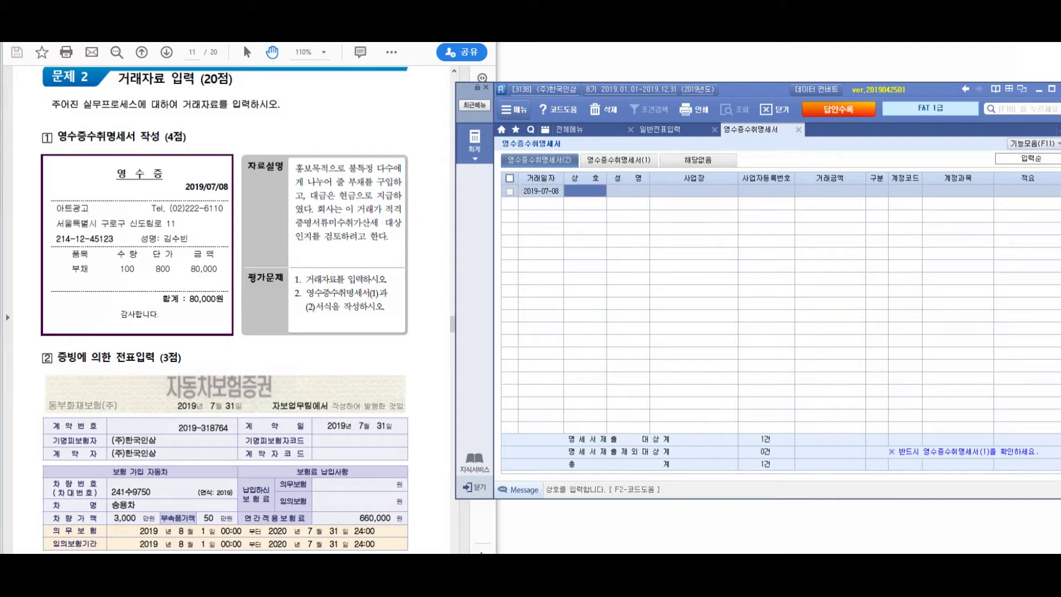
text(아트광고)
key(Return)
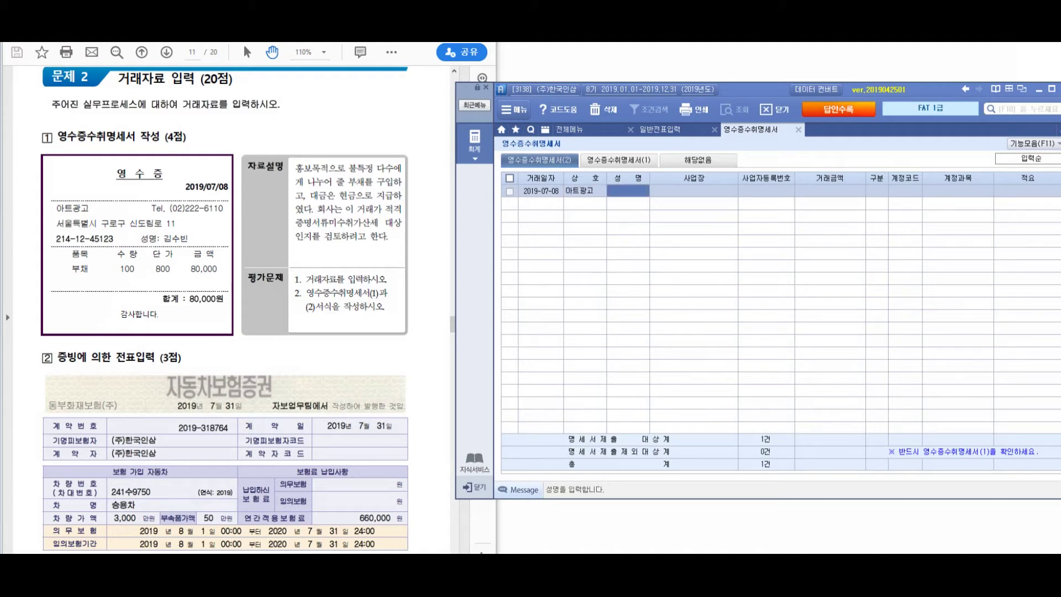
text(김수빈)
key(Return)
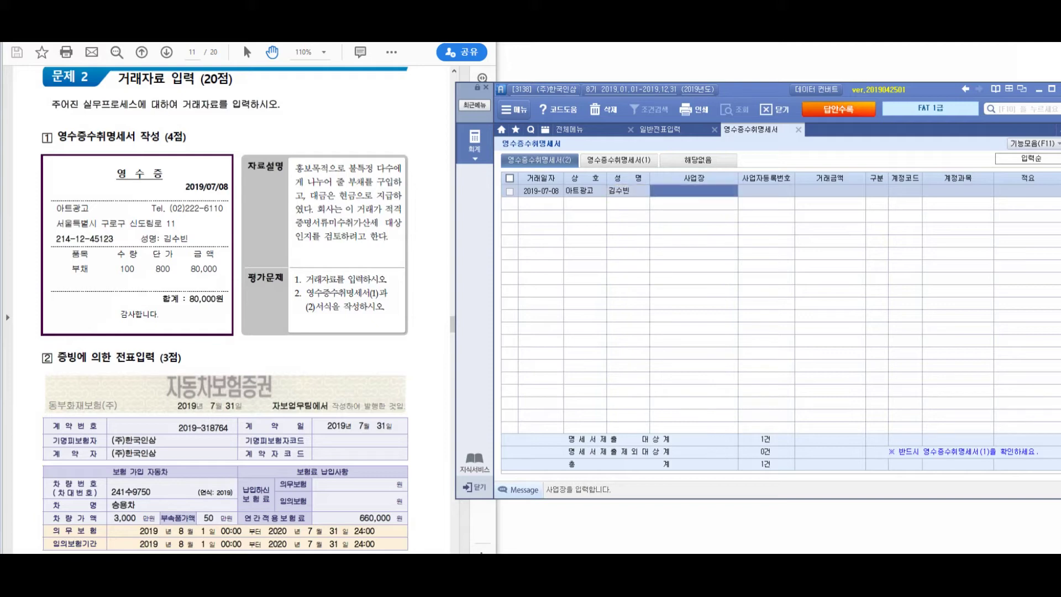
Fill in the supplier's business address and business registration number from the receipt, and set the 거래금액 to 80,000.
text(서울특별시)
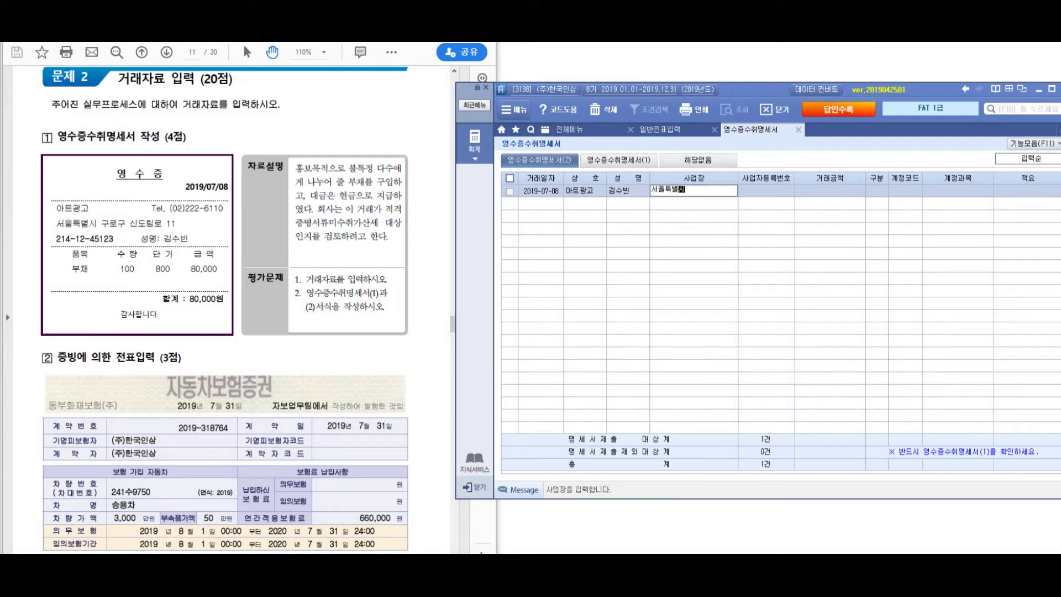
text( 구로구 신도림로 11)
key(Return)
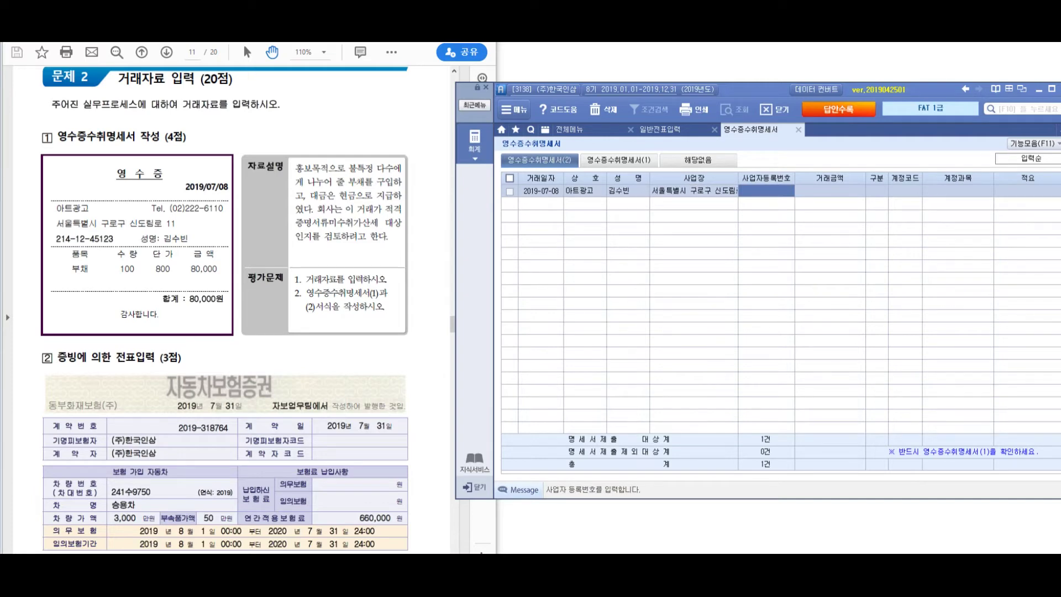
text(2)
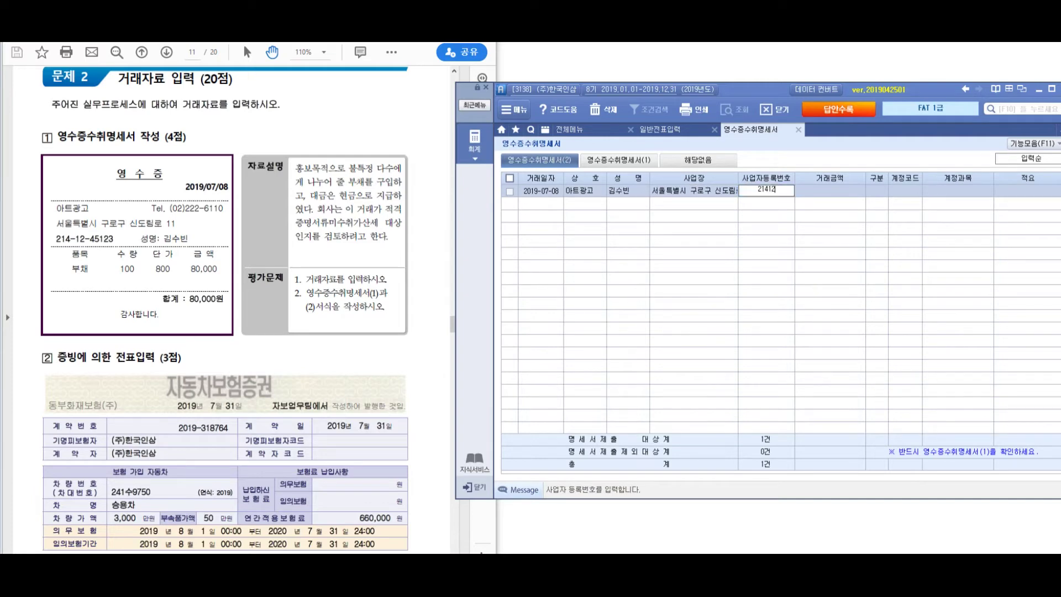
text(14-12-45123)
key(Return)
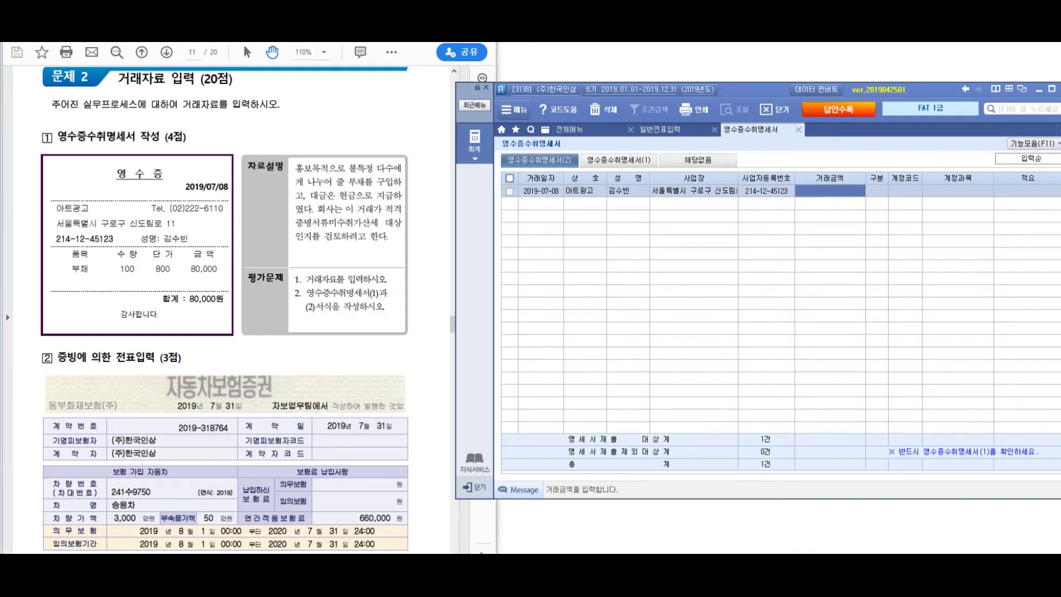
text(800000)
key(Return)
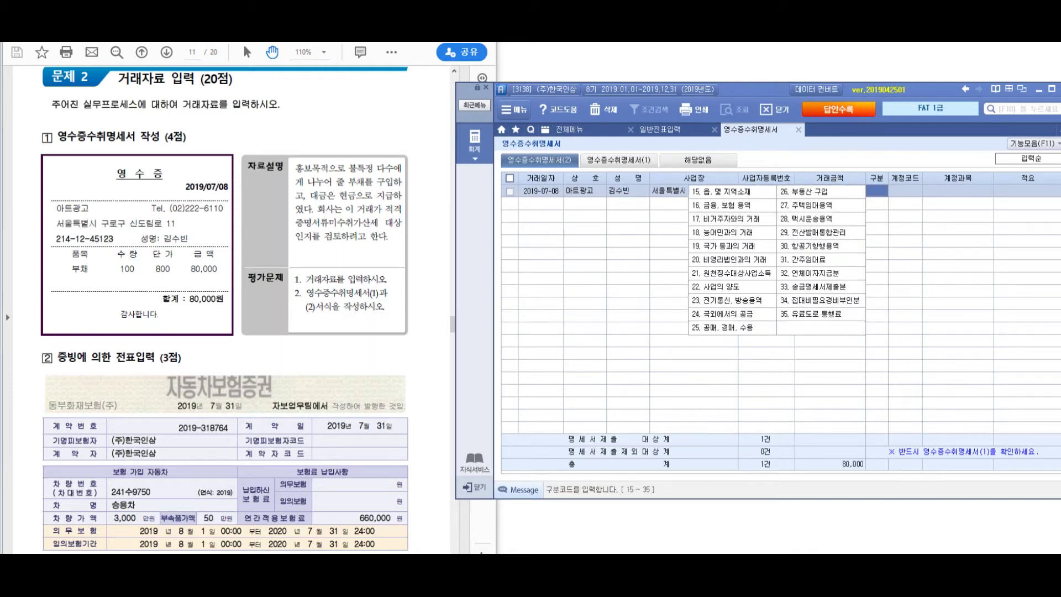
mouse_move(809, 124)
mouse_down()
mouse_move(682, 367)
mouse_move(594, 209)
mouse_up()
mouse_move(456, 168)
mouse_down()
mouse_move(490, 183)
mouse_move(479, 245)
mouse_up()
mouse_move(494, 168)
mouse_down()
mouse_move(494, 209)
mouse_move(505, 199)
mouse_up()
drag(476, 218, 509, 220)
mouse_move(494, 229)
mouse_down()
mouse_move(493, 241)
mouse_move(520, 234)
mouse_up()
drag(633, 272, 489, 305)
drag(618, 237, 603, 272)
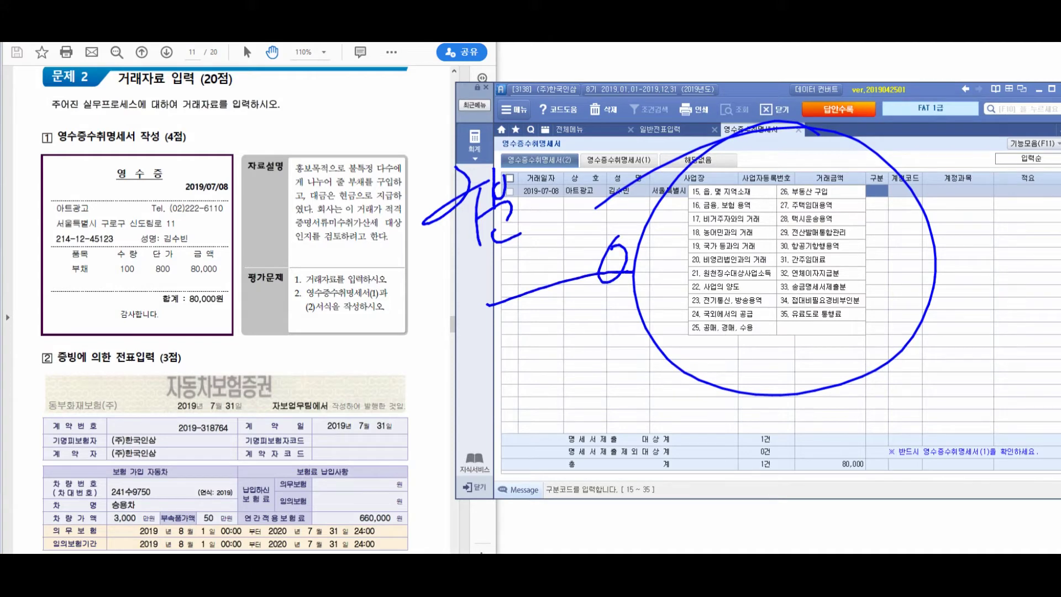
drag(450, 362, 482, 354)
drag(464, 379, 488, 406)
drag(489, 354, 501, 389)
drag(505, 406, 504, 409)
drag(500, 371, 529, 365)
drag(517, 376, 558, 393)
mouse_move(500, 325)
mouse_down()
mouse_move(613, 372)
mouse_move(624, 356)
mouse_move(441, 385)
mouse_up()
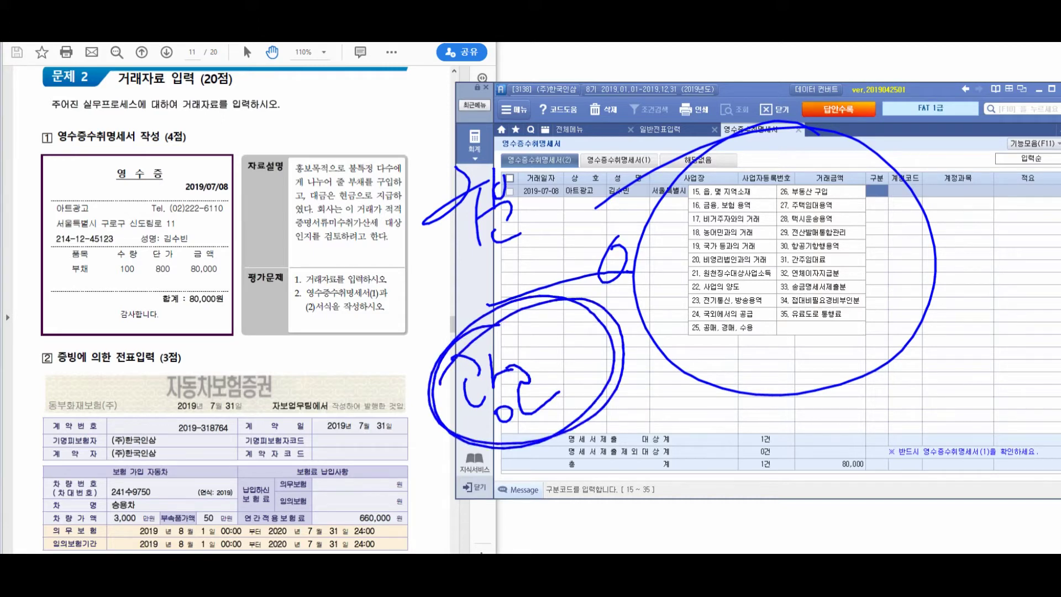
drag(636, 410, 753, 335)
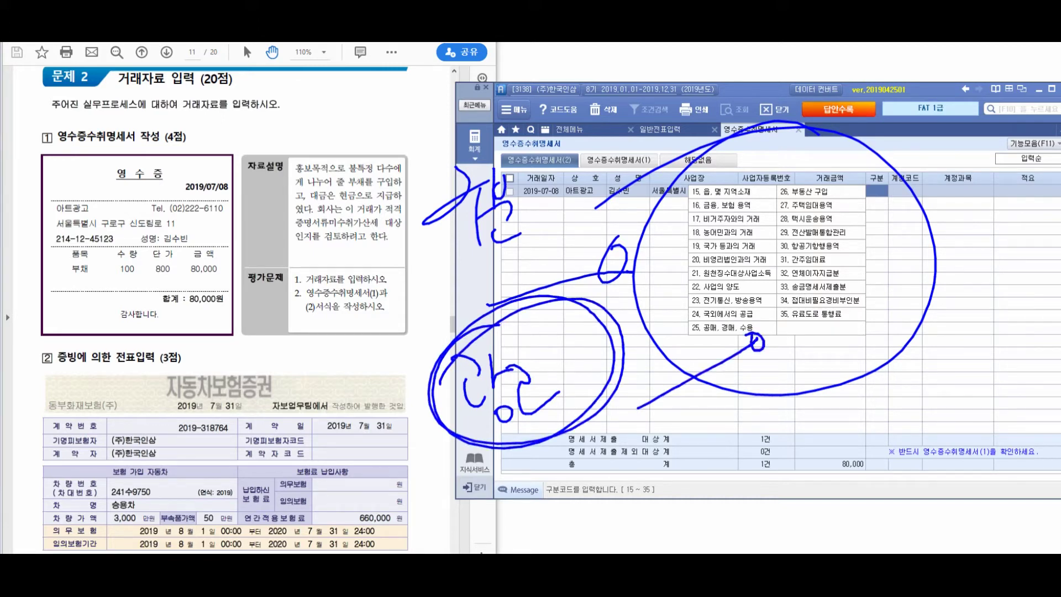
drag(605, 433, 588, 499)
drag(571, 458, 632, 489)
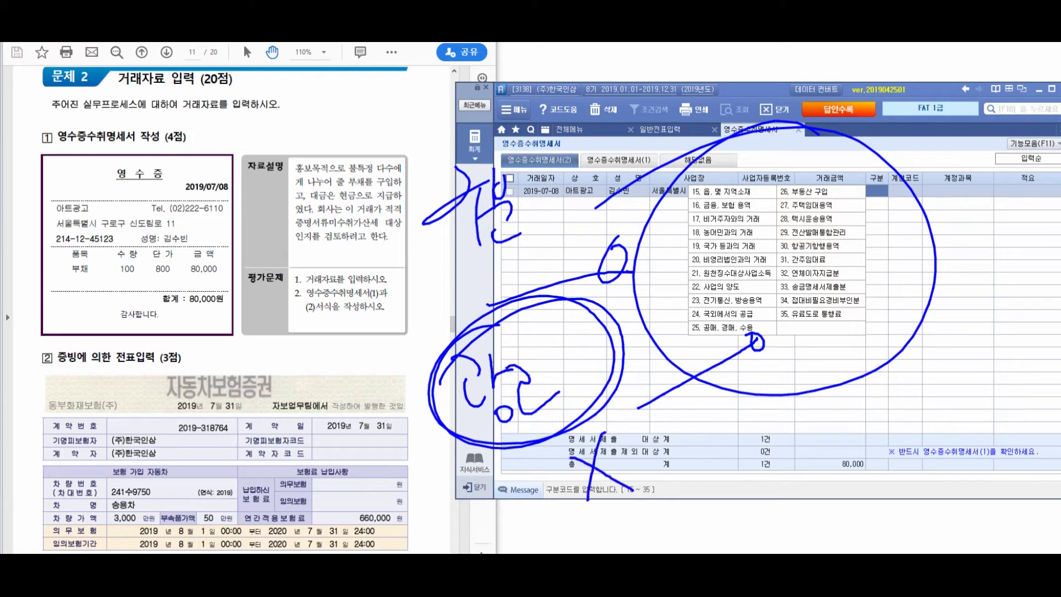
mouse_move(687, 434)
mouse_down()
mouse_move(697, 485)
mouse_move(733, 441)
mouse_move(780, 492)
mouse_up()
drag(765, 420, 777, 494)
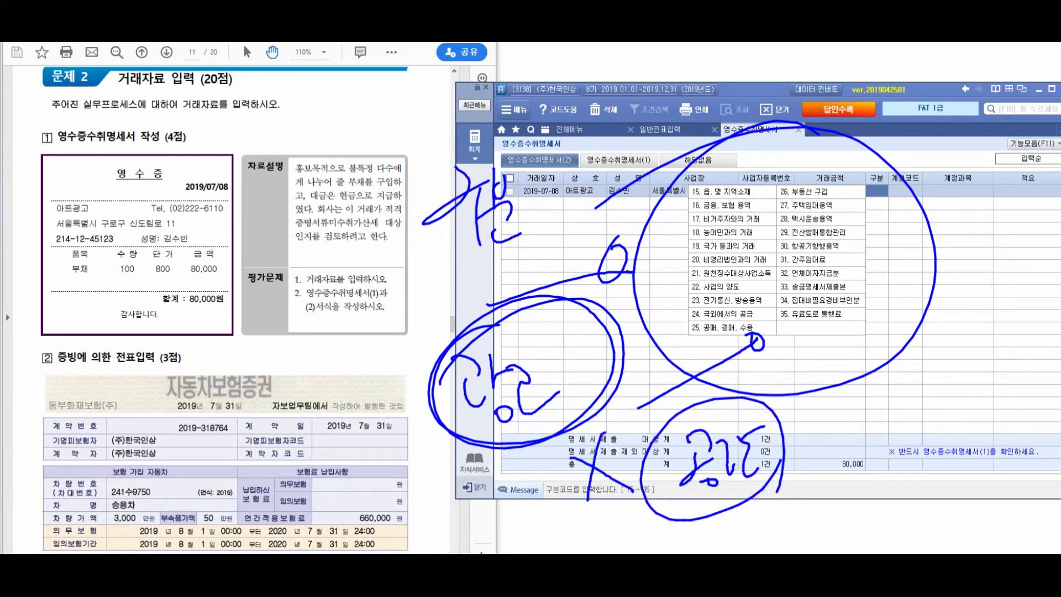
drag(831, 175, 596, 362)
drag(675, 188, 880, 394)
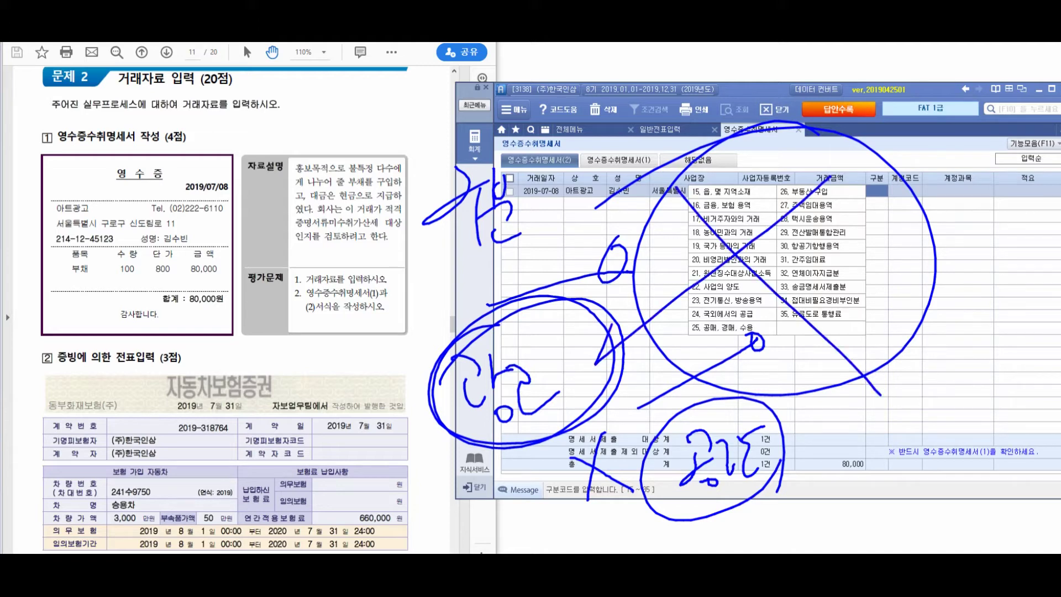
key(Escape)
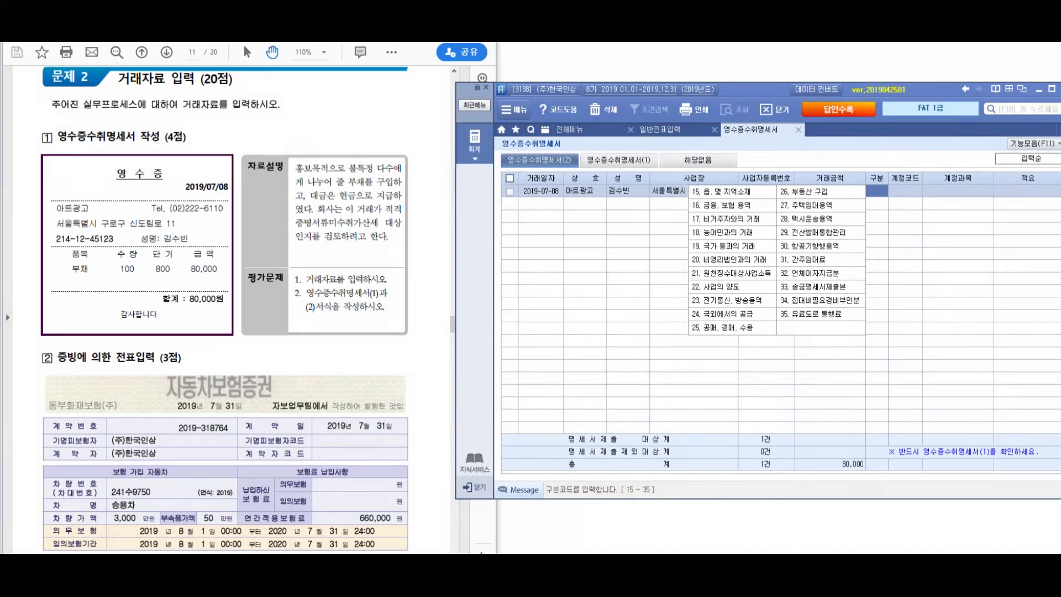
Leave the row's 구분 blank, assign account 833 광고선전비, and finish the row without a description.
key(Return)
text(833)
key(Return)
key(Return)
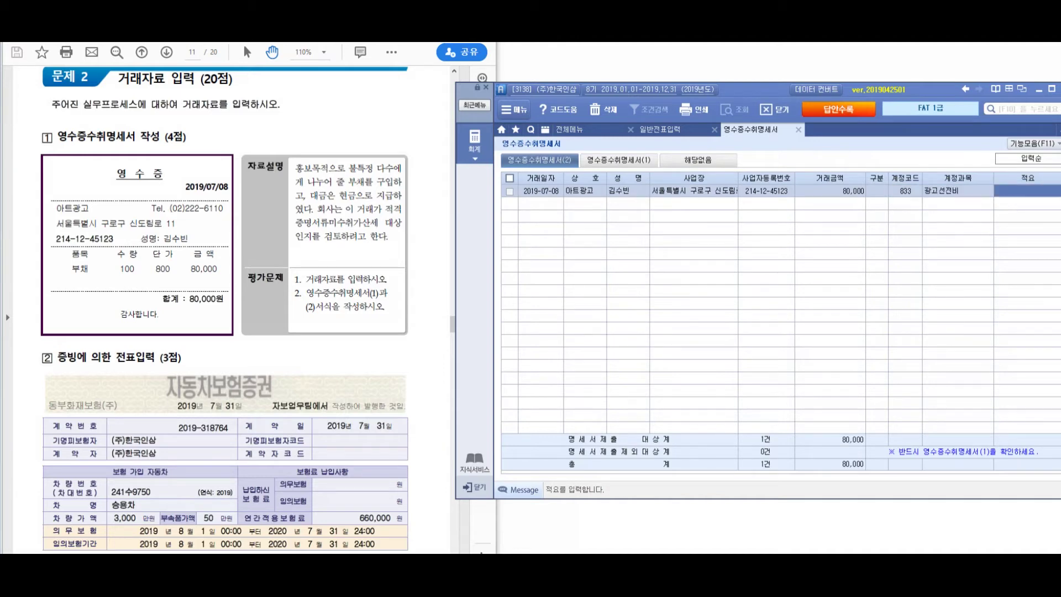
key(Return)
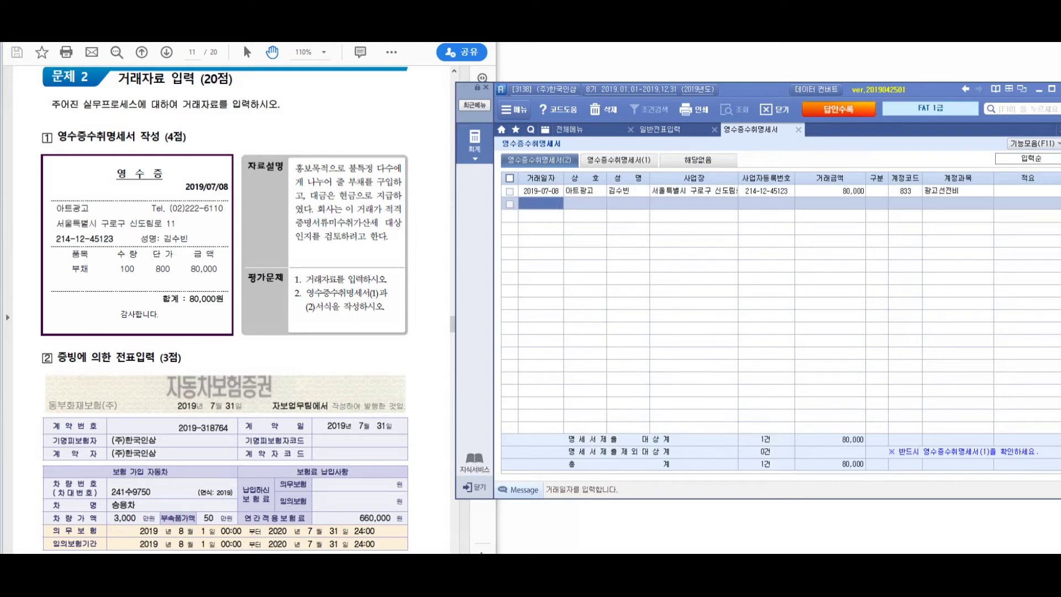
Open 영수증수취명세서(1) and review its totals and the list of transactions excluded from submission.
click(619, 160)
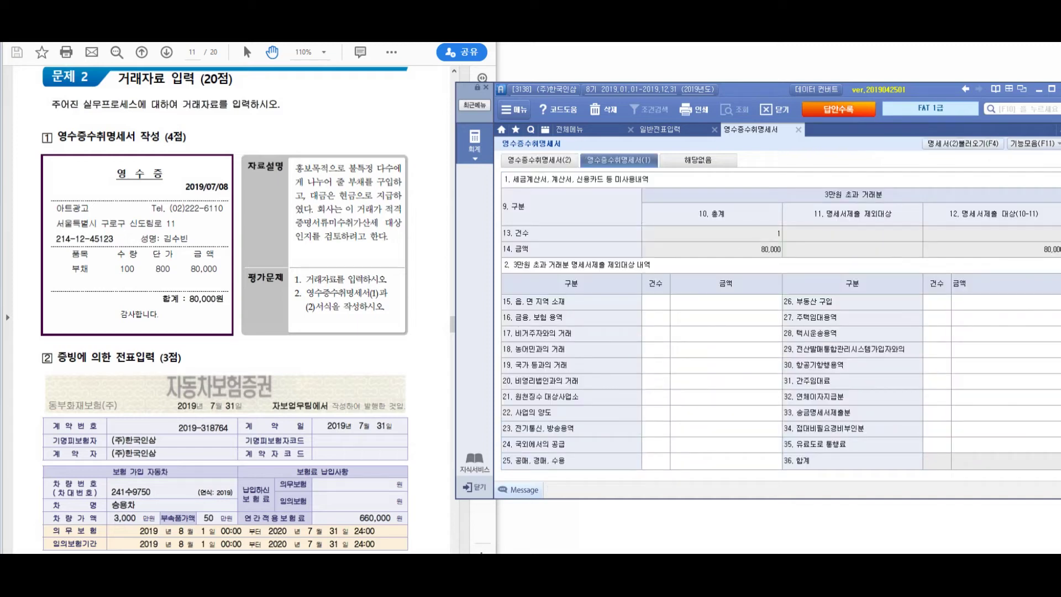
key(Down)
key(Down)
key(Down)
key(Down)
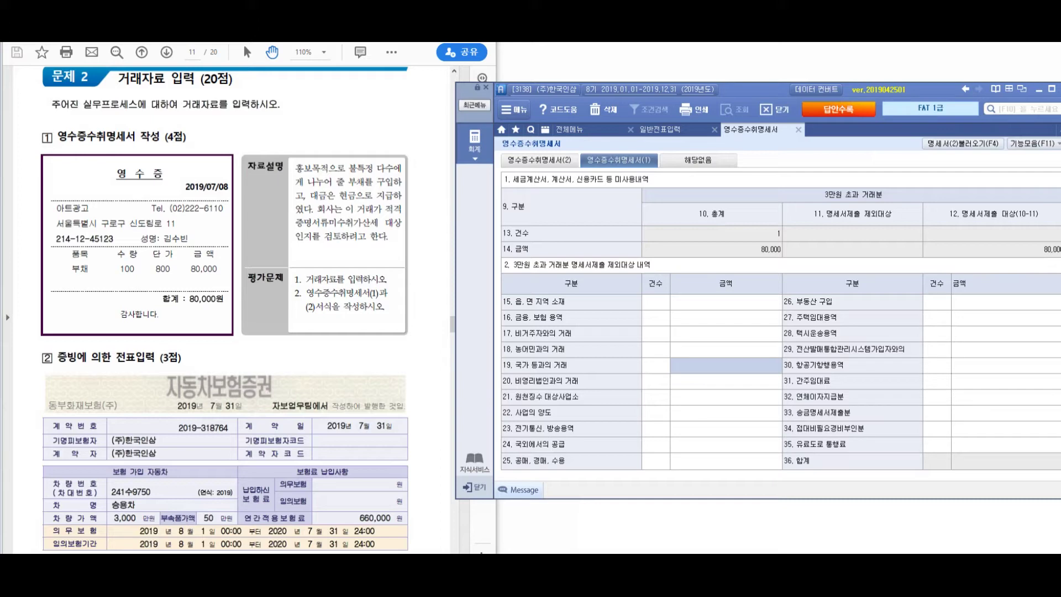
click(656, 302)
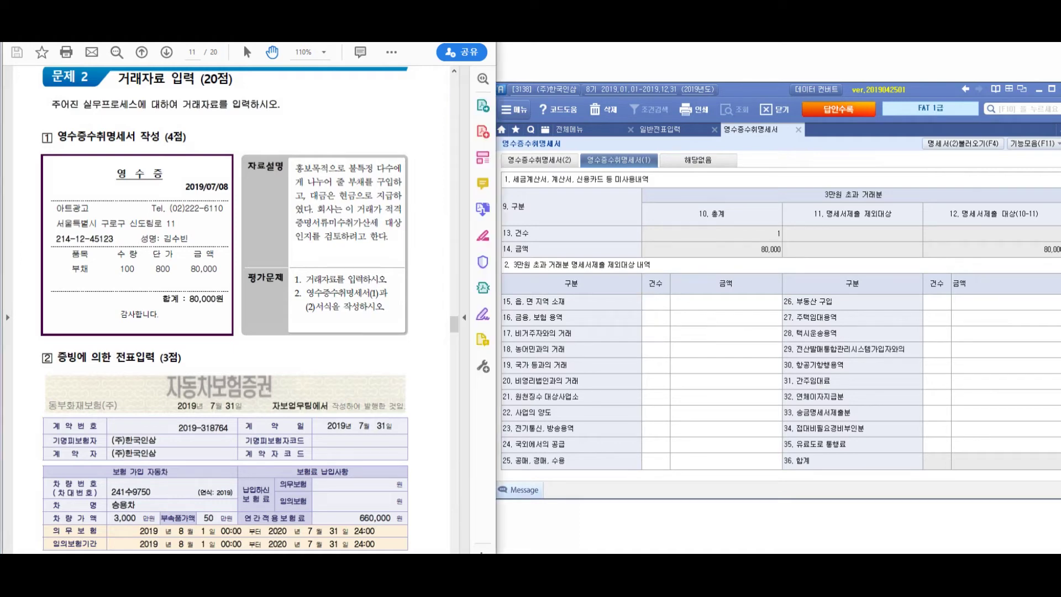
scroll(231, 309, down, 5)
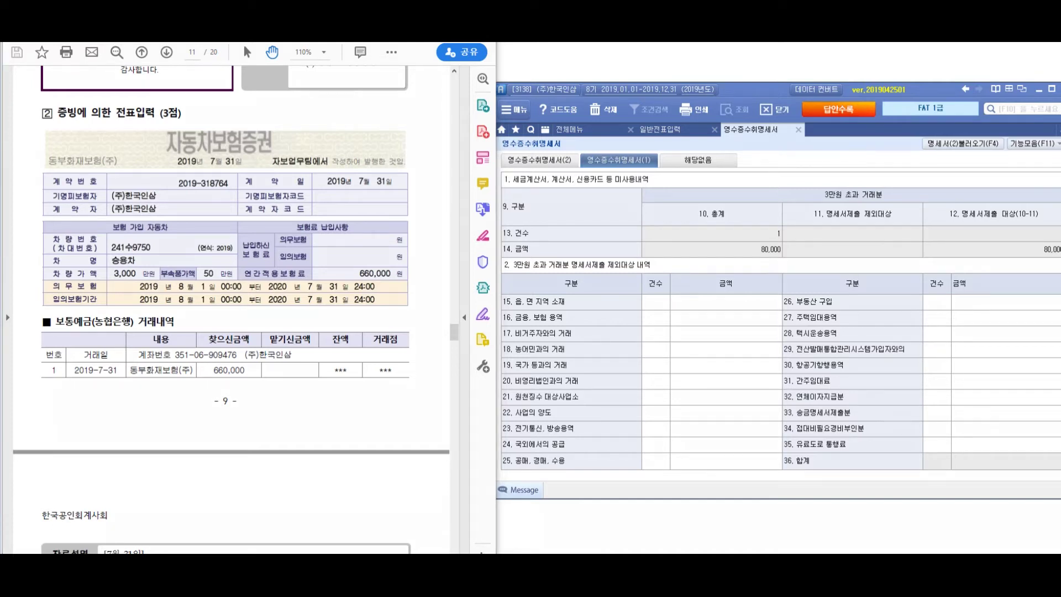
mouse_move(212, 93)
mouse_down()
mouse_move(188, 82)
mouse_move(136, 136)
mouse_up()
mouse_move(343, 118)
mouse_down()
mouse_move(365, 160)
mouse_move(387, 130)
mouse_move(399, 160)
mouse_move(423, 146)
mouse_up()
mouse_move(431, 106)
mouse_down()
mouse_move(451, 141)
mouse_move(472, 115)
mouse_move(485, 165)
mouse_up()
mouse_move(492, 105)
mouse_down()
mouse_move(508, 151)
mouse_move(547, 147)
mouse_up()
drag(376, 188, 599, 149)
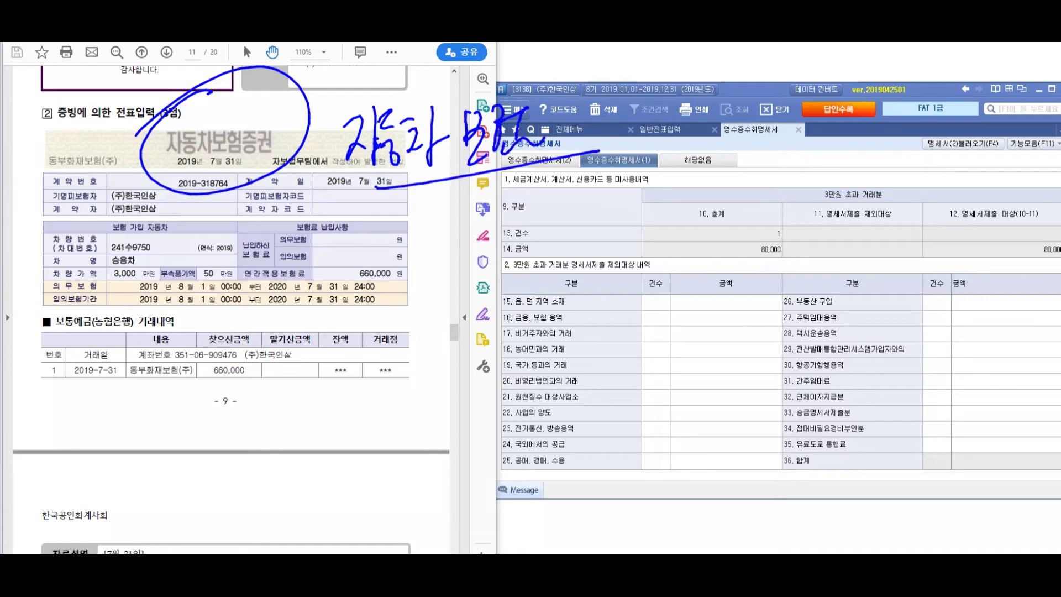
drag(504, 195, 510, 257)
mouse_move(548, 213)
mouse_down()
mouse_move(549, 236)
mouse_move(593, 227)
mouse_up()
mouse_move(629, 188)
mouse_down()
mouse_move(630, 220)
mouse_move(654, 238)
mouse_move(682, 224)
mouse_move(696, 186)
mouse_move(713, 221)
mouse_up()
drag(733, 183, 741, 222)
drag(756, 162, 750, 239)
drag(796, 191, 800, 220)
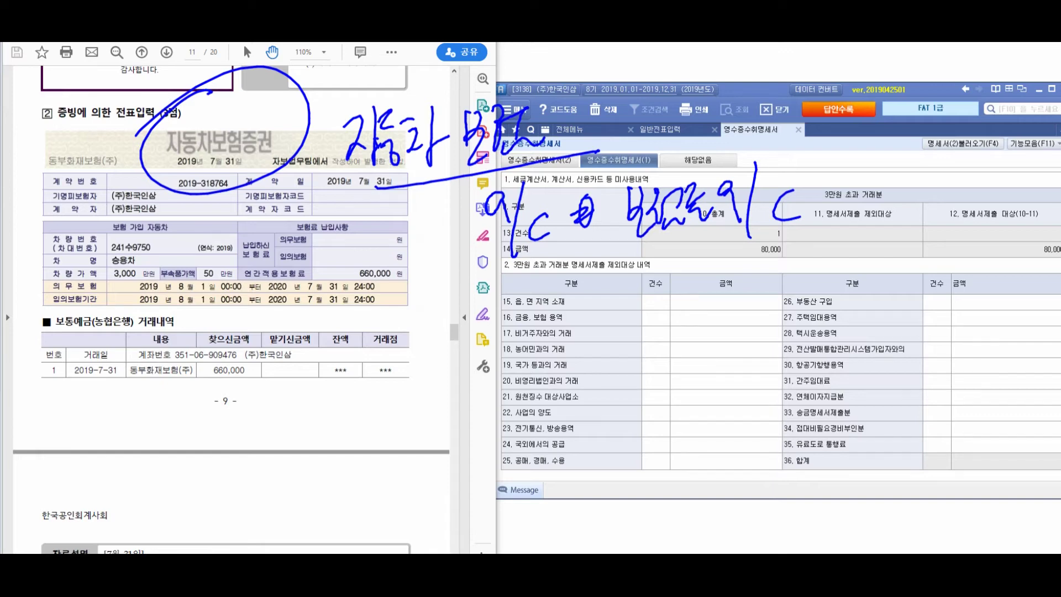
mouse_move(580, 285)
mouse_down()
mouse_move(821, 227)
mouse_move(580, 285)
mouse_up()
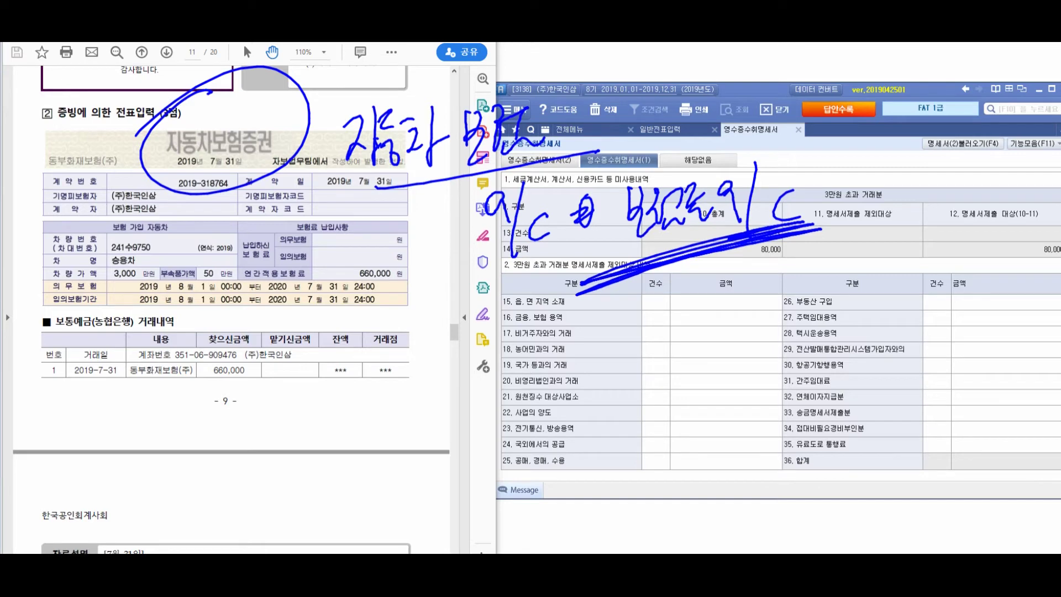
drag(163, 299, 80, 408)
drag(331, 381, 329, 383)
drag(347, 353, 354, 436)
mouse_move(352, 374)
mouse_down()
mouse_move(364, 406)
mouse_move(381, 400)
mouse_up()
drag(387, 362, 390, 425)
mouse_move(400, 362)
mouse_down()
mouse_move(403, 426)
mouse_move(546, 360)
mouse_up()
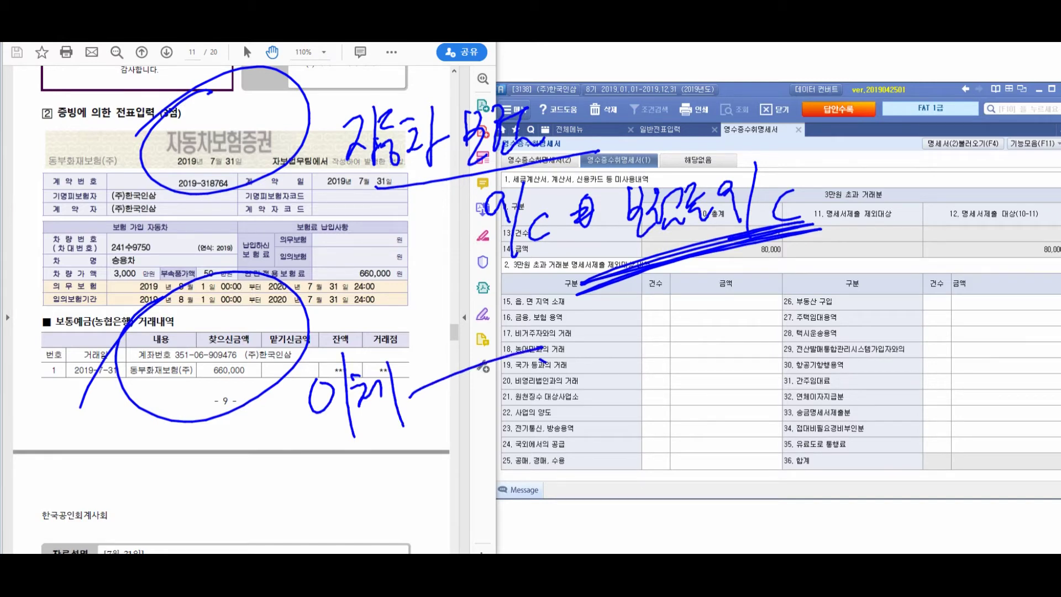
key(Escape)
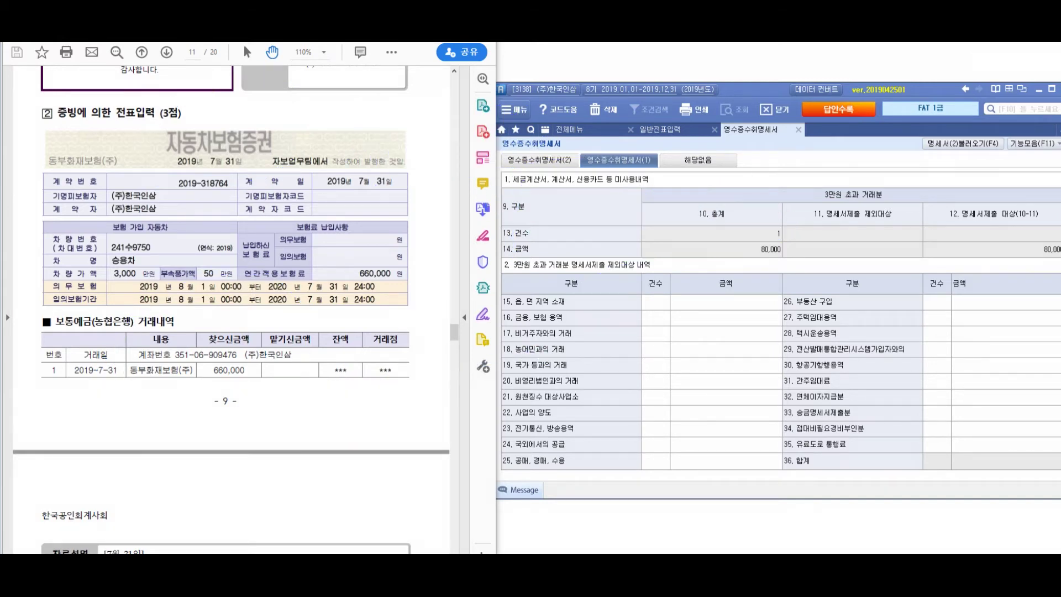
Close 영수증수취명세서 and save its contents.
scroll(252, 298, down, 3)
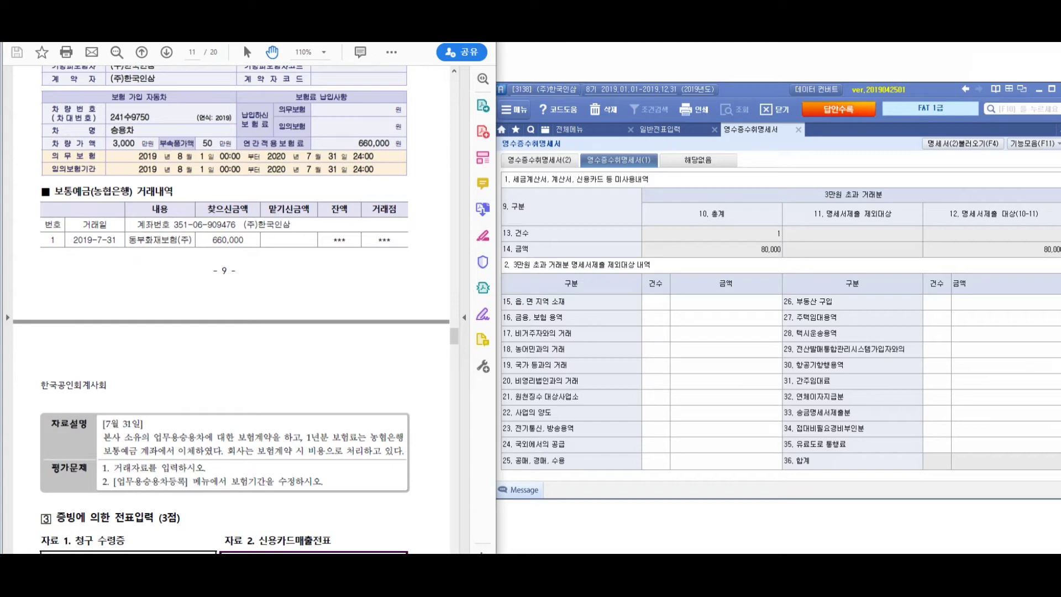
click(798, 130)
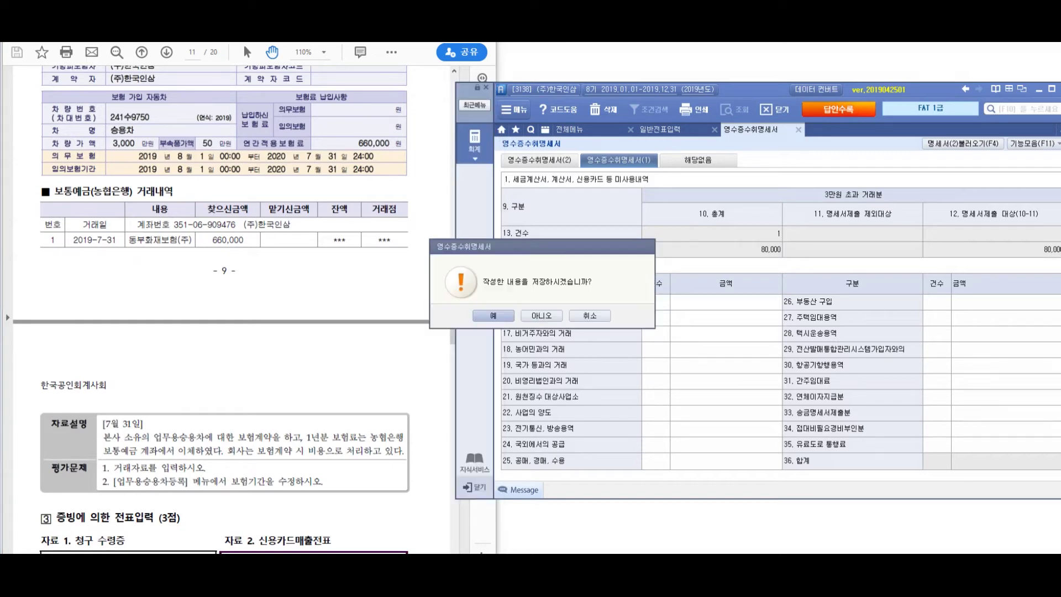
key(Return)
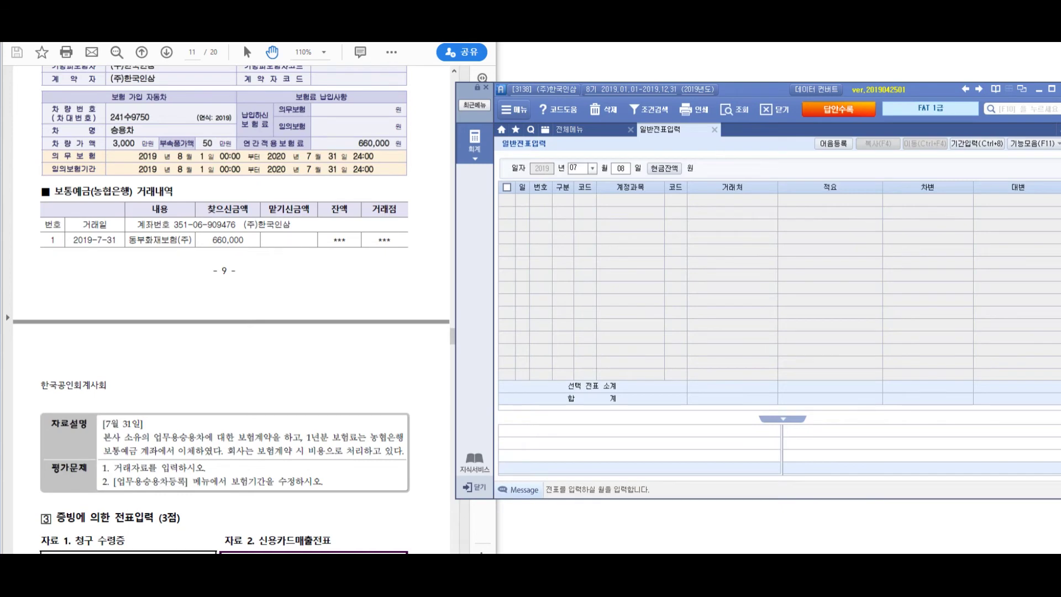
Start a debit (차변) entry dated July 31 in 일반전표입력 for the car insurance payment.
drag(243, 277, 244, 358)
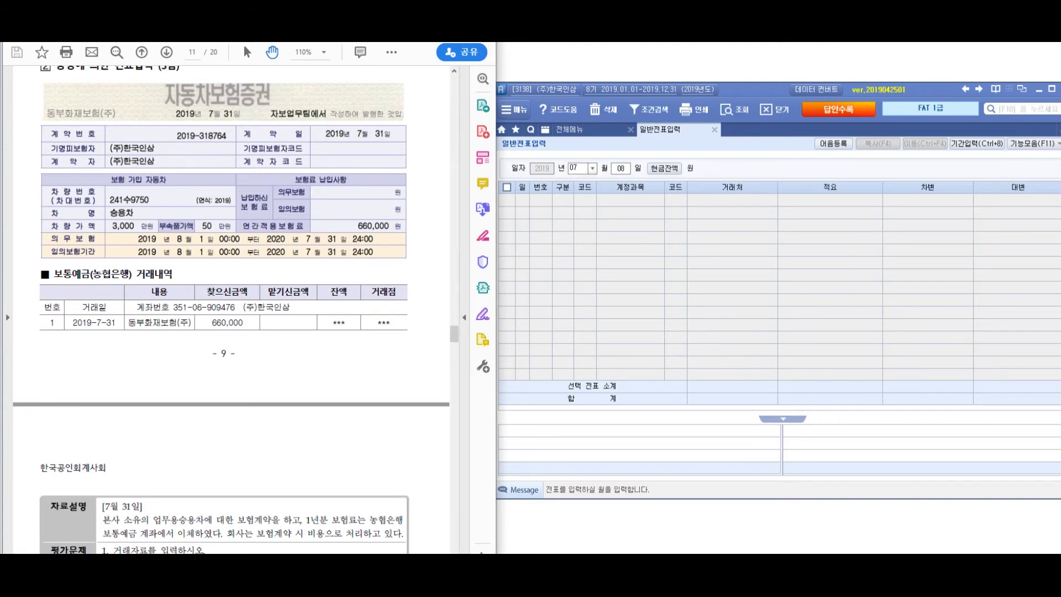
text(31)
key(Return)
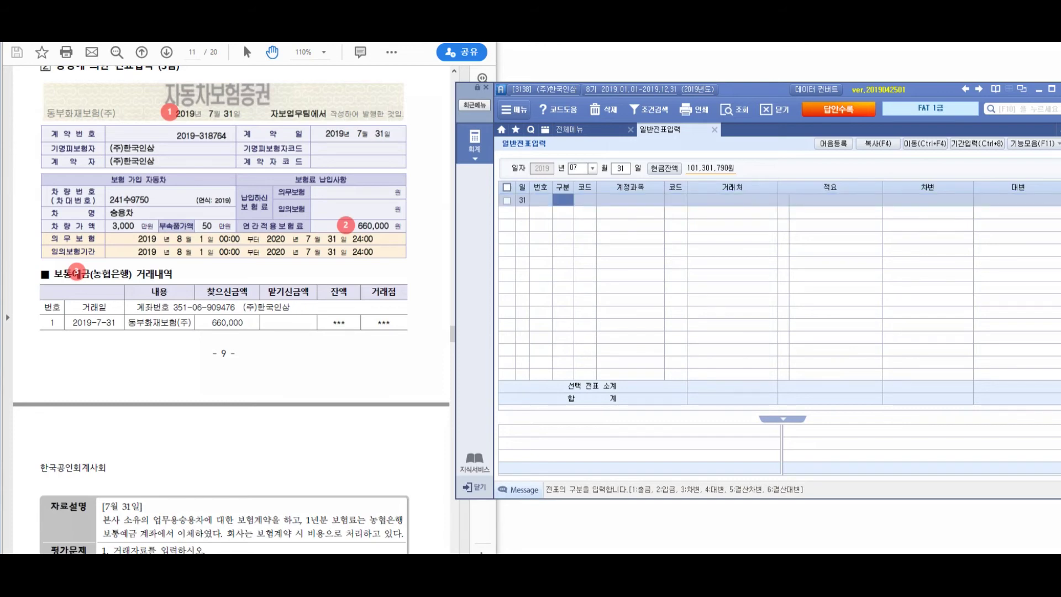
text(3)
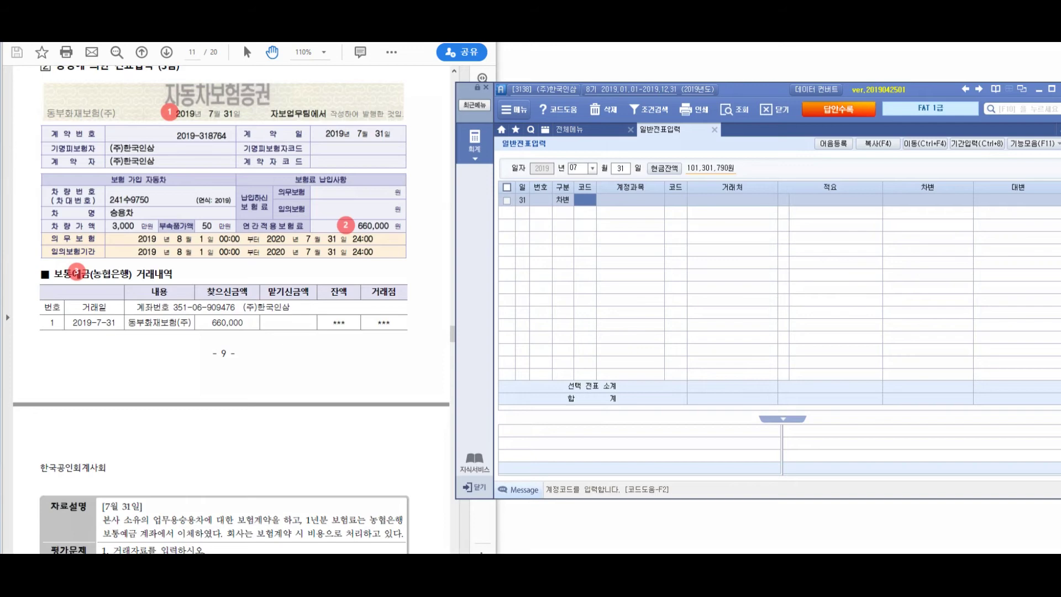
Assign account 821 보험료 to the debit line and leave the client code unset.
key(F2)
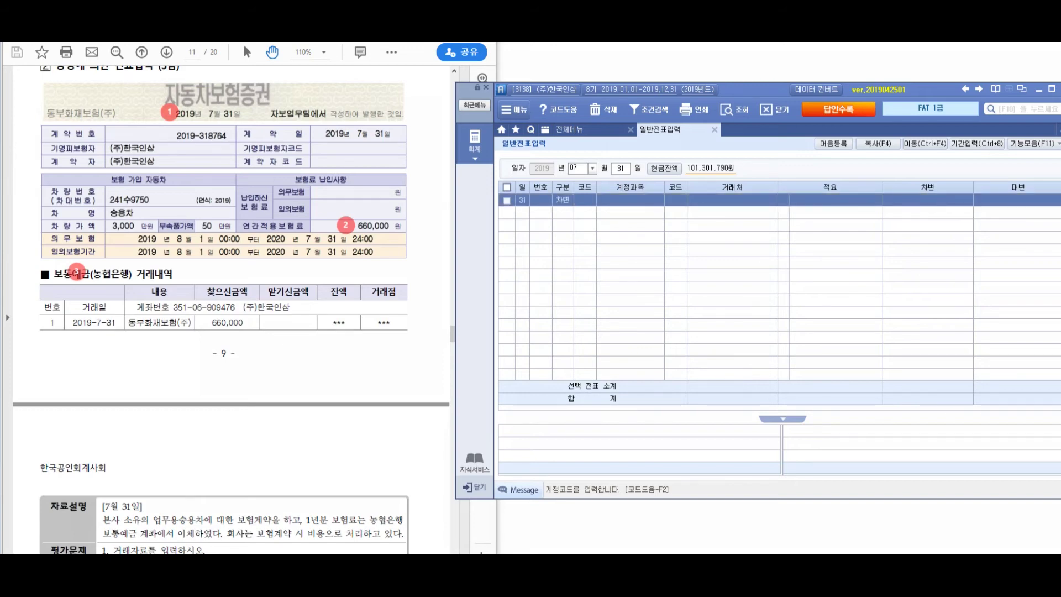
drag(104, 519, 218, 518)
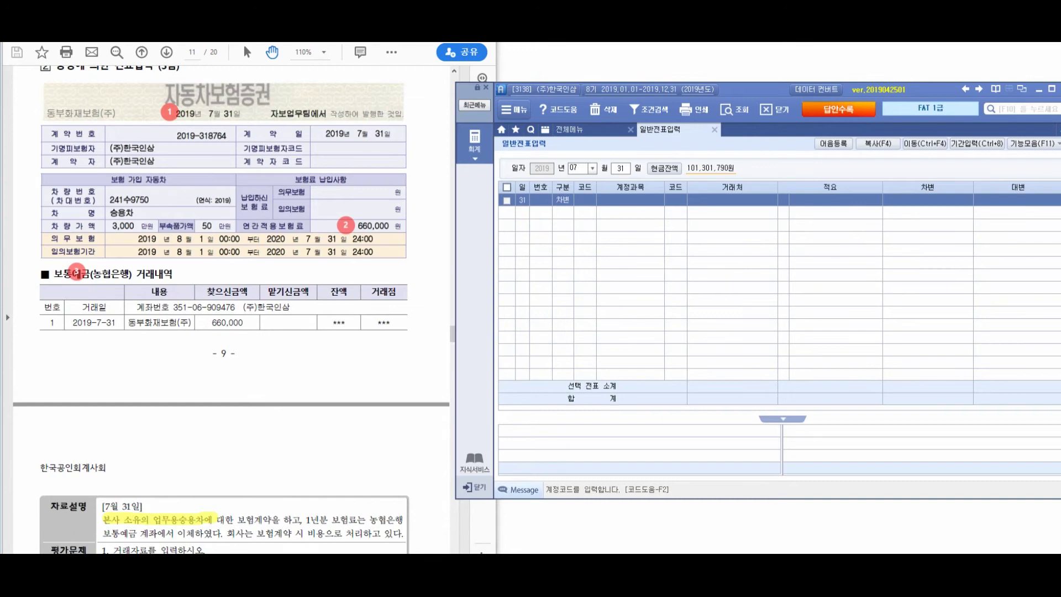
text(821)
key(Return)
key(Return)
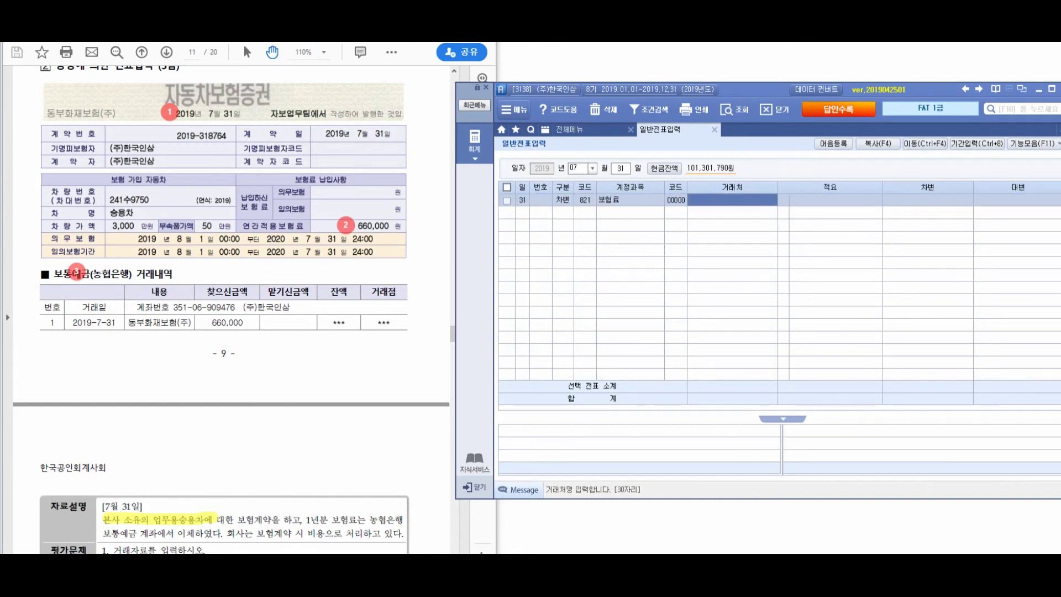
text(동부화)
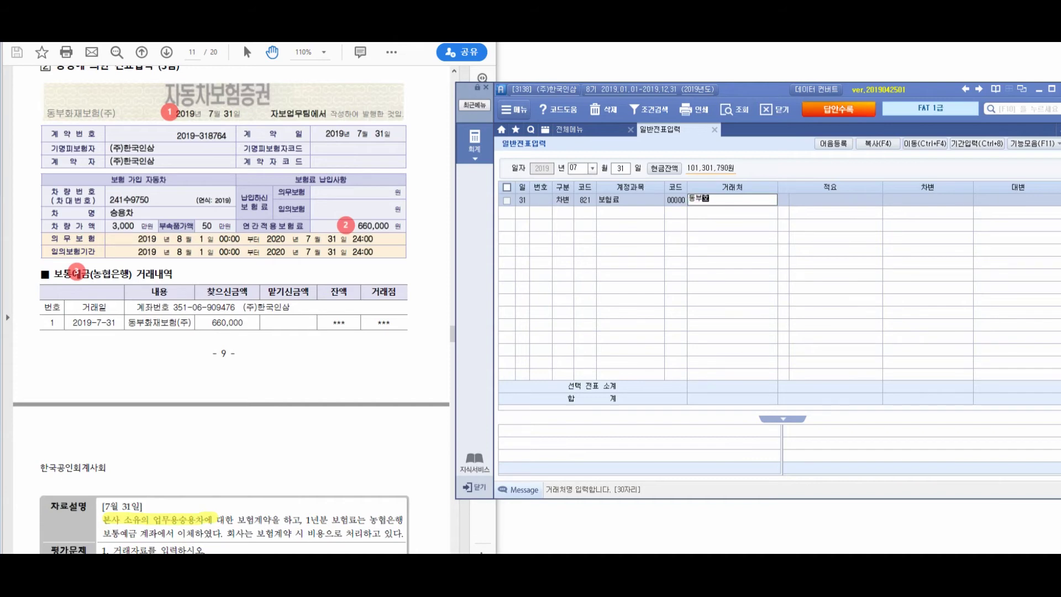
text(재보험(주))
key(Return)
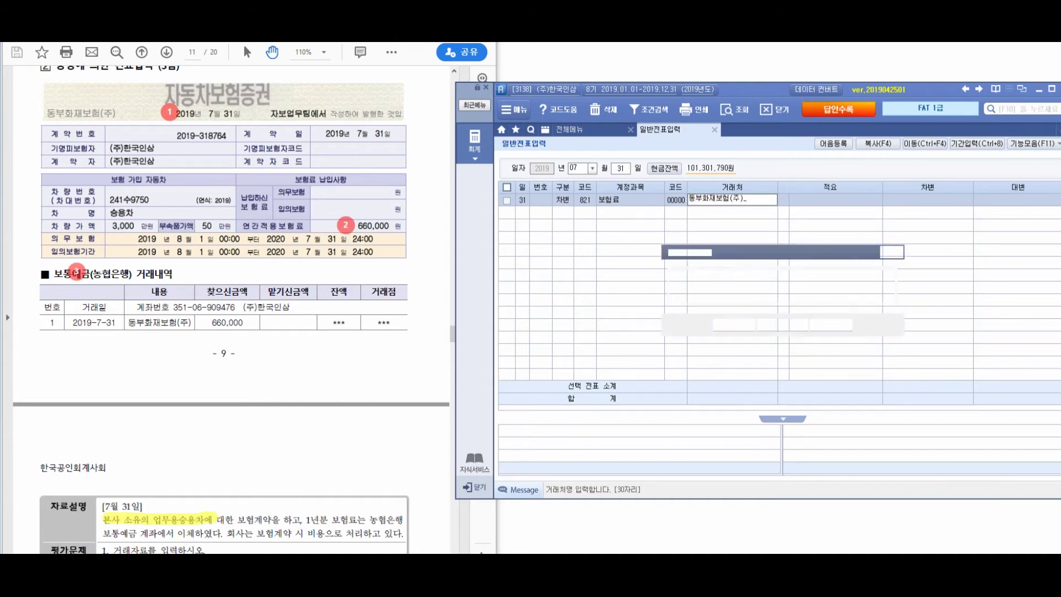
key(Escape)
Assign client 동부화재보험(주), code 05241, to the 보험료 debit line and enter the amount 660,000.
click(676, 200)
key(plus)
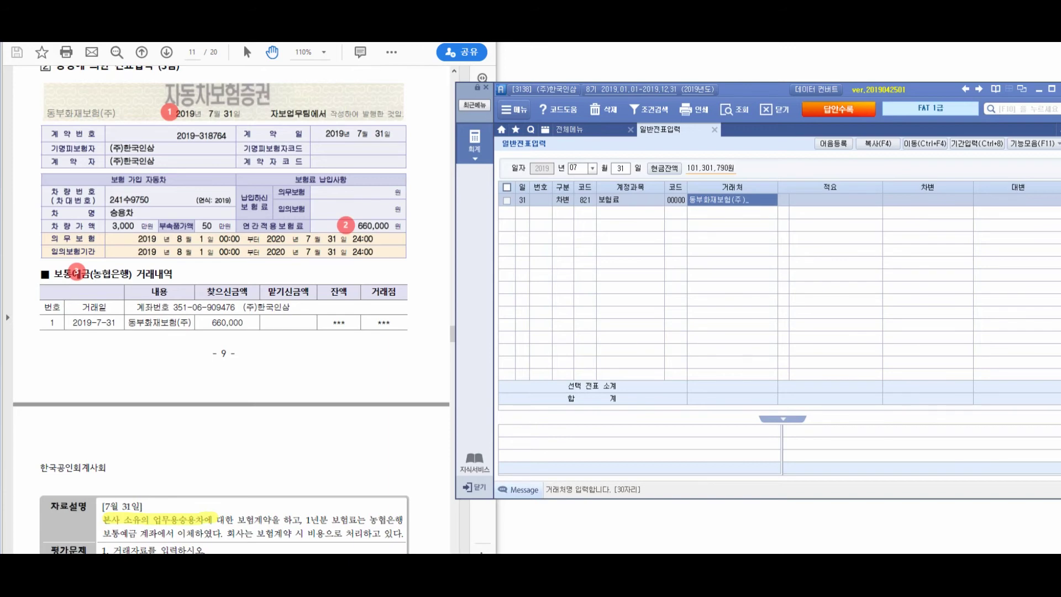
text(동부화재보)
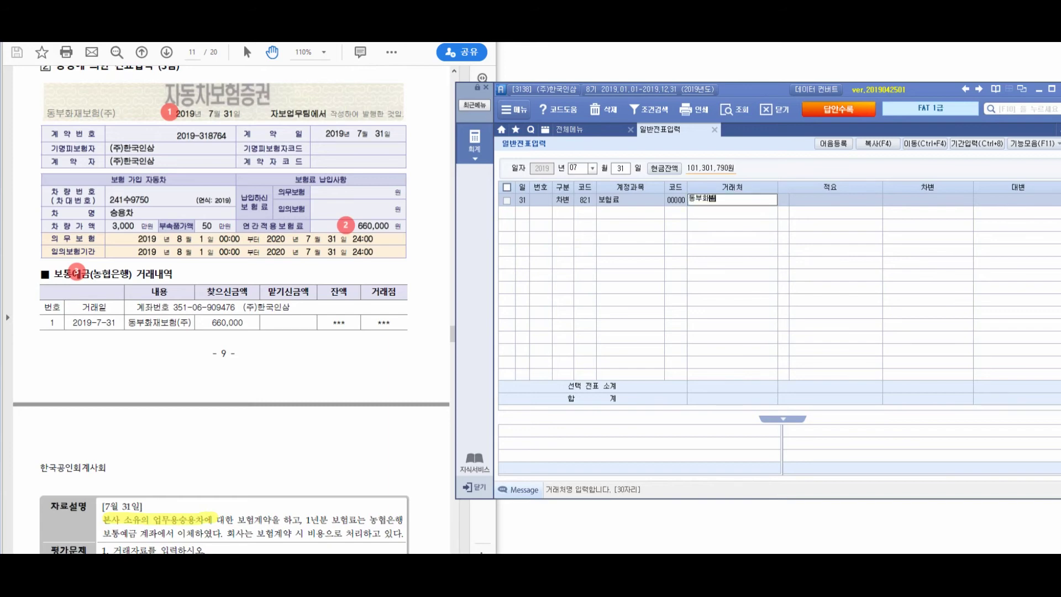
key(Return)
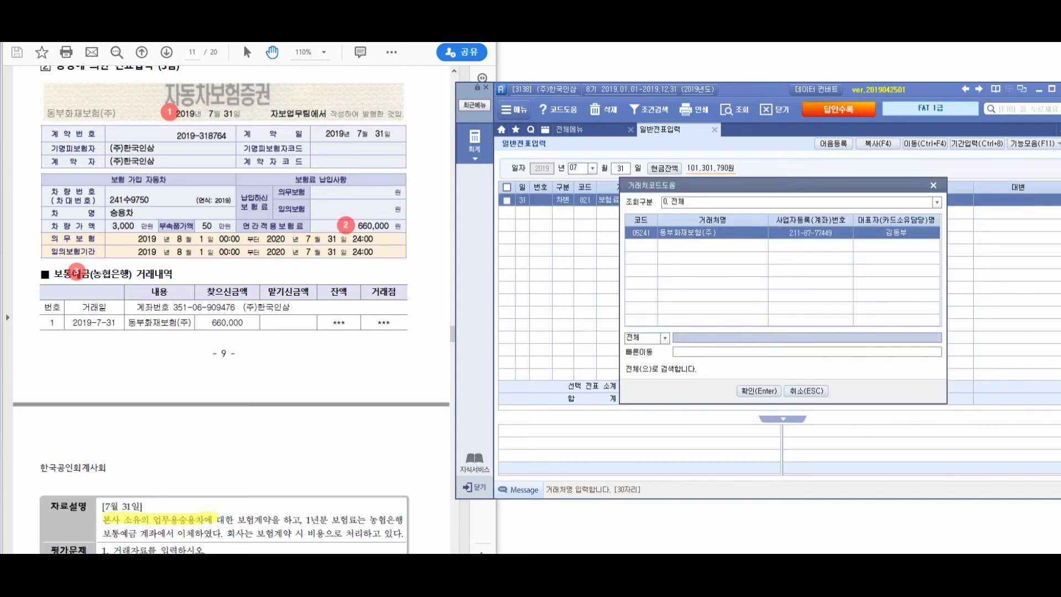
key(Return)
key(Return)
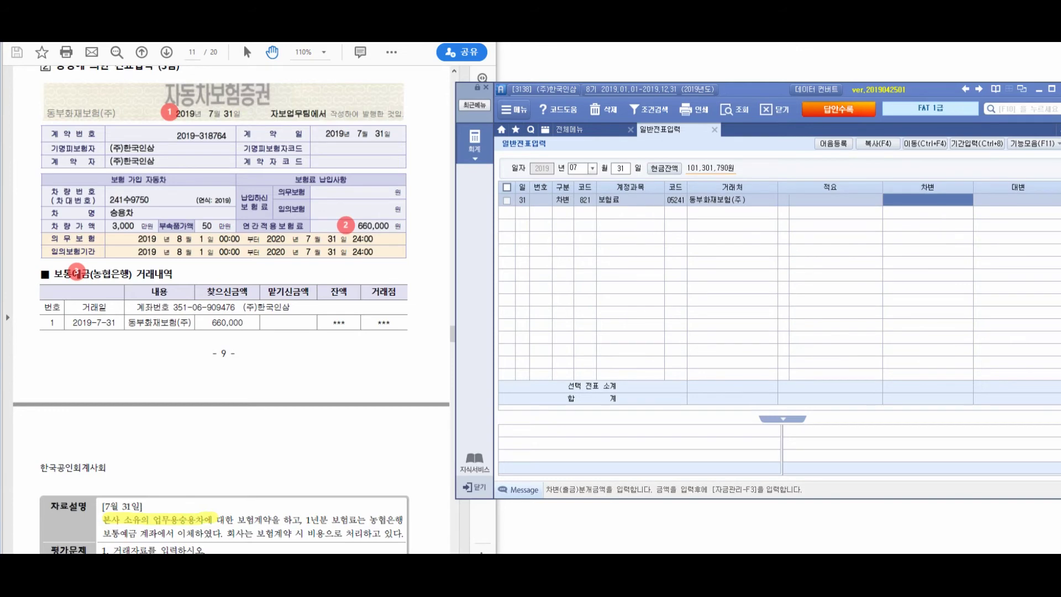
text(6600000)
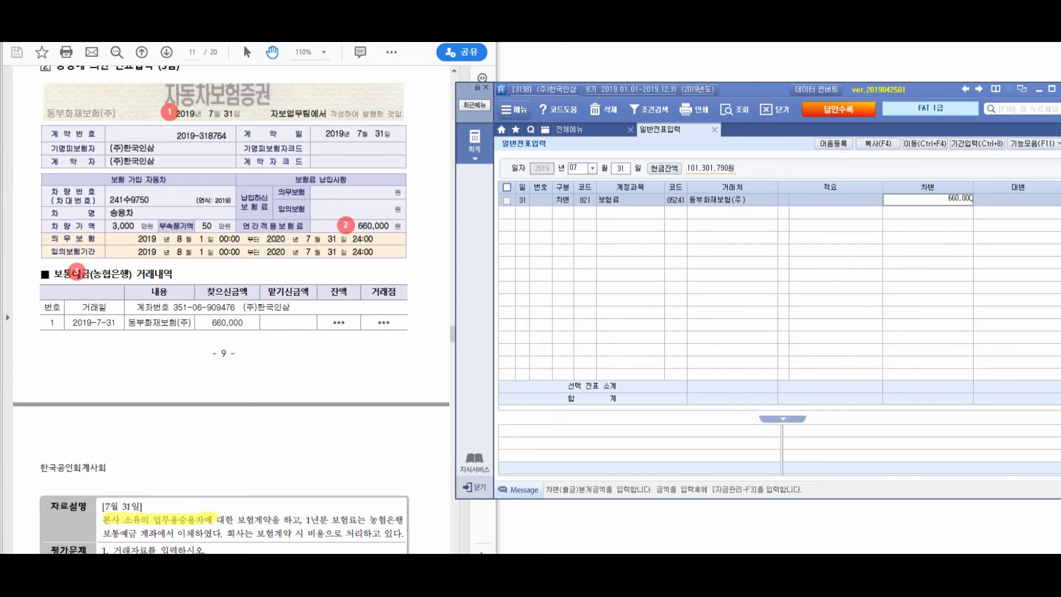
key(Return)
Add a credit (대변) line with account 103 보통예금, client 98002 농협은행(보통) and amount 660,000.
text(4)
key(Return)
text(103)
key(Return)
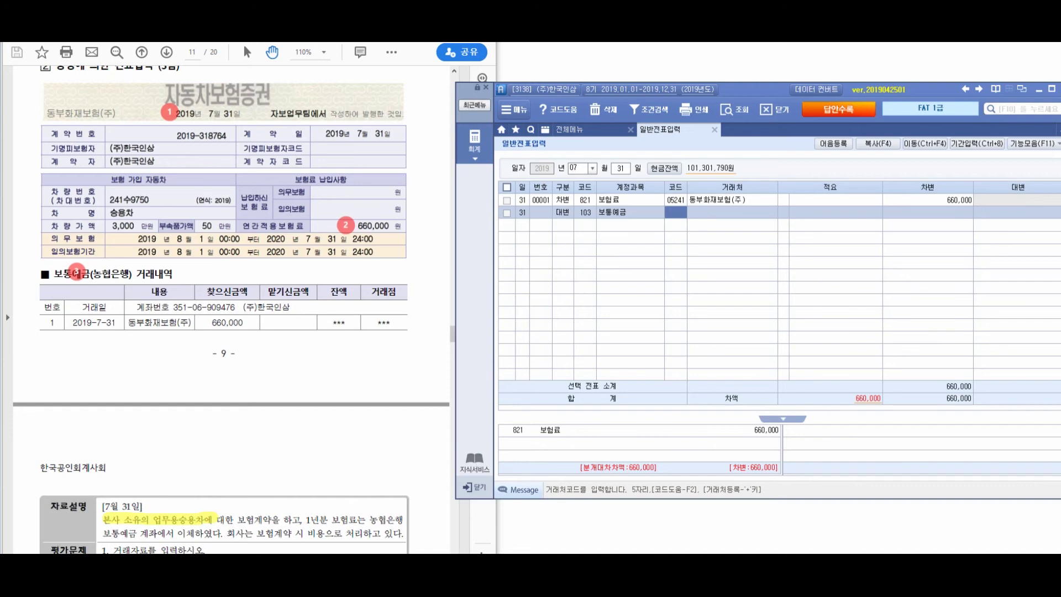
key(F2)
key(Return)
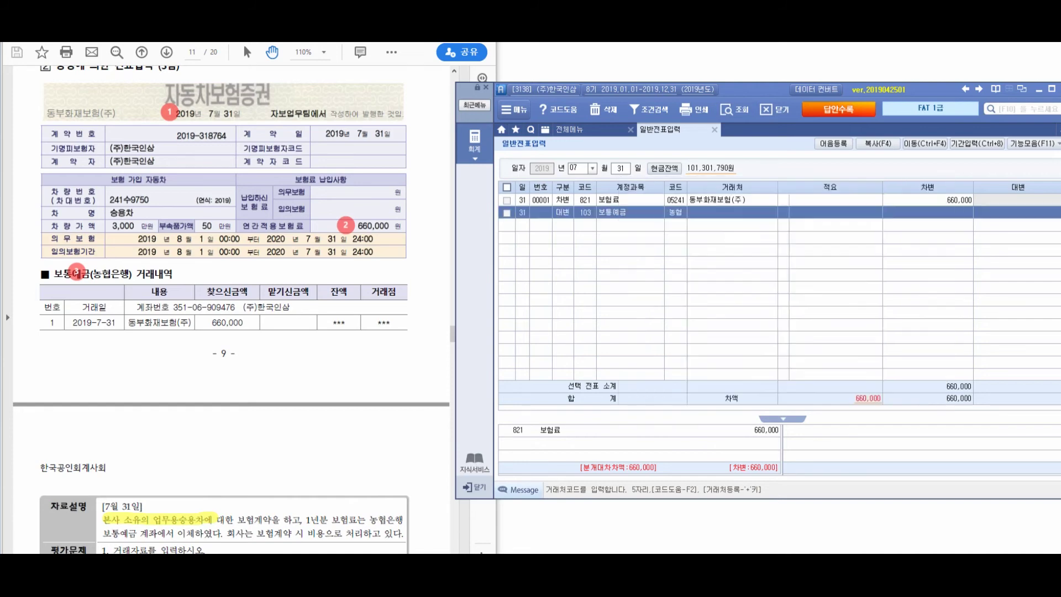
key(Return)
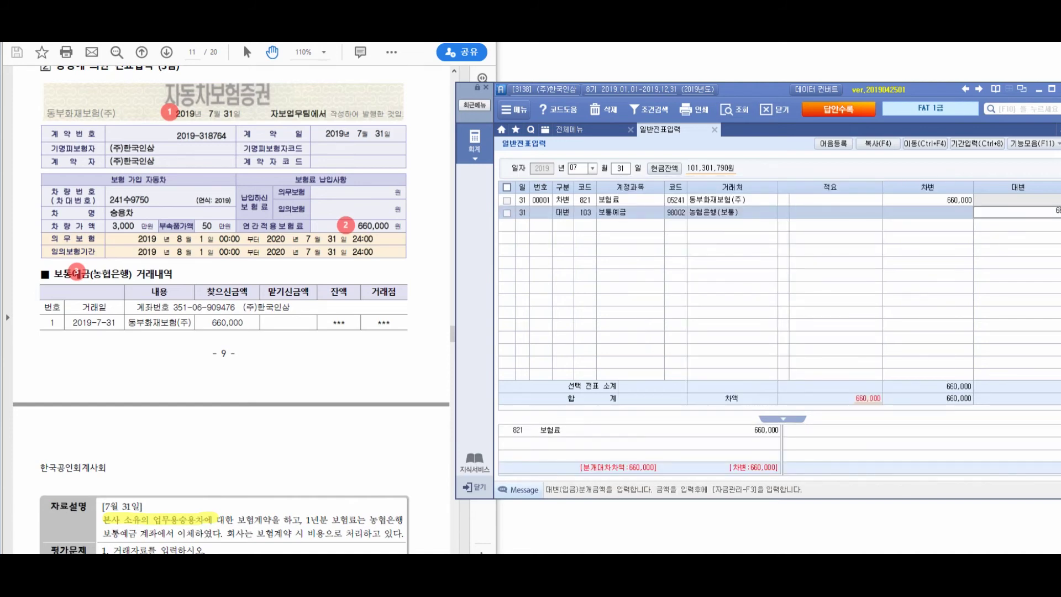
key(Return)
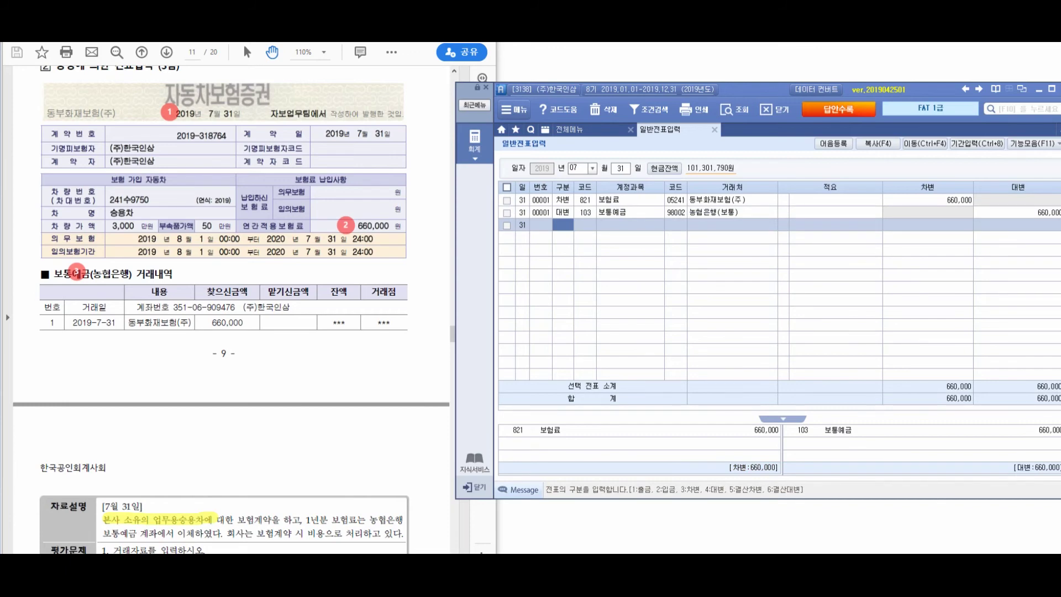
Open 업무용승용차등록 and select the registered vehicle with code 0101, 쏘나타.
drag(232, 353, 235, 297)
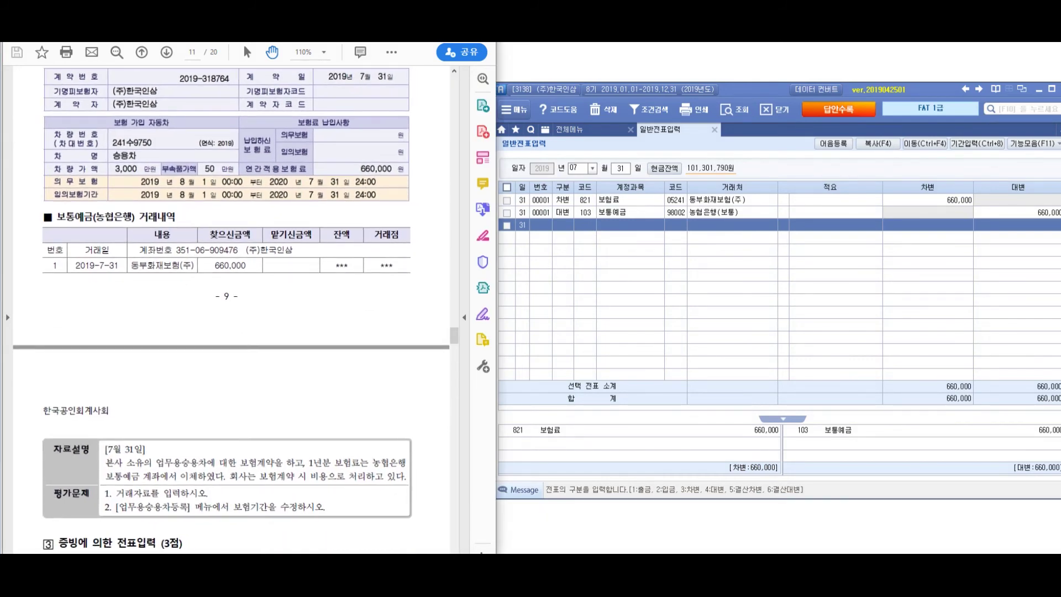
click(1023, 109)
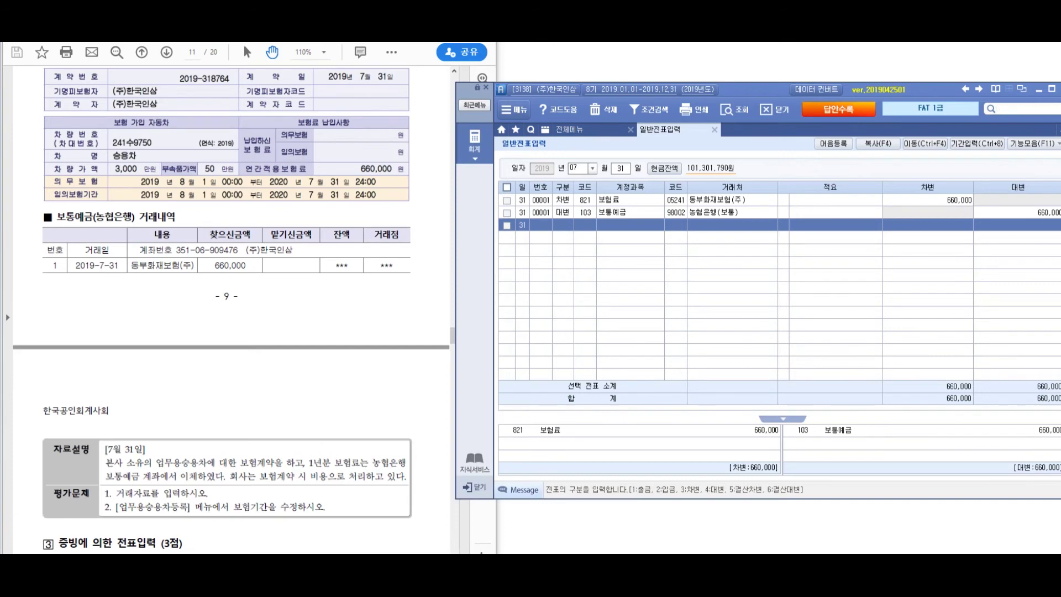
text(업무용승용차등)
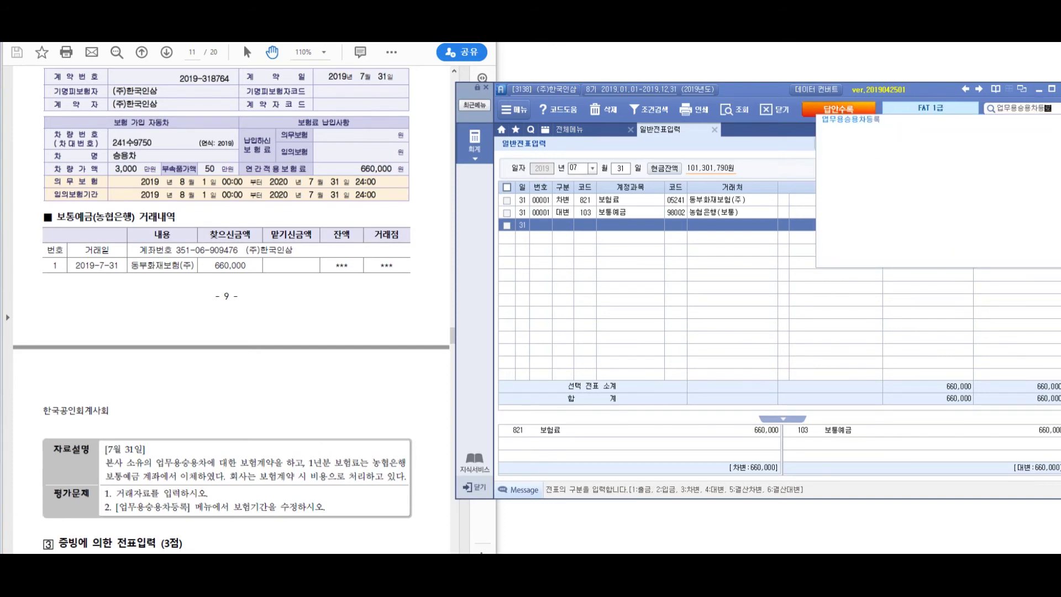
key(Down)
key(Return)
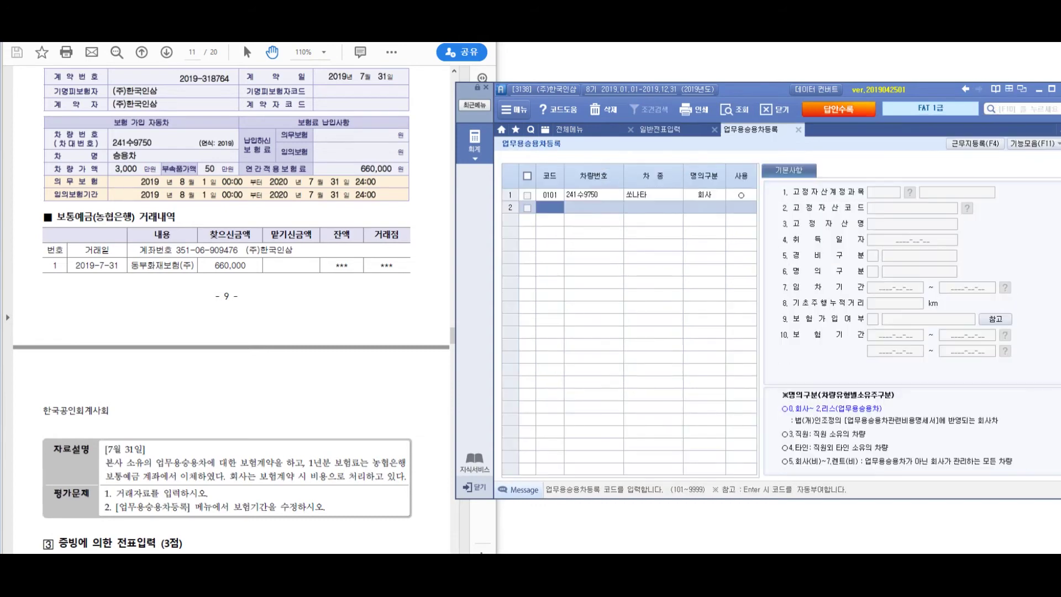
click(549, 195)
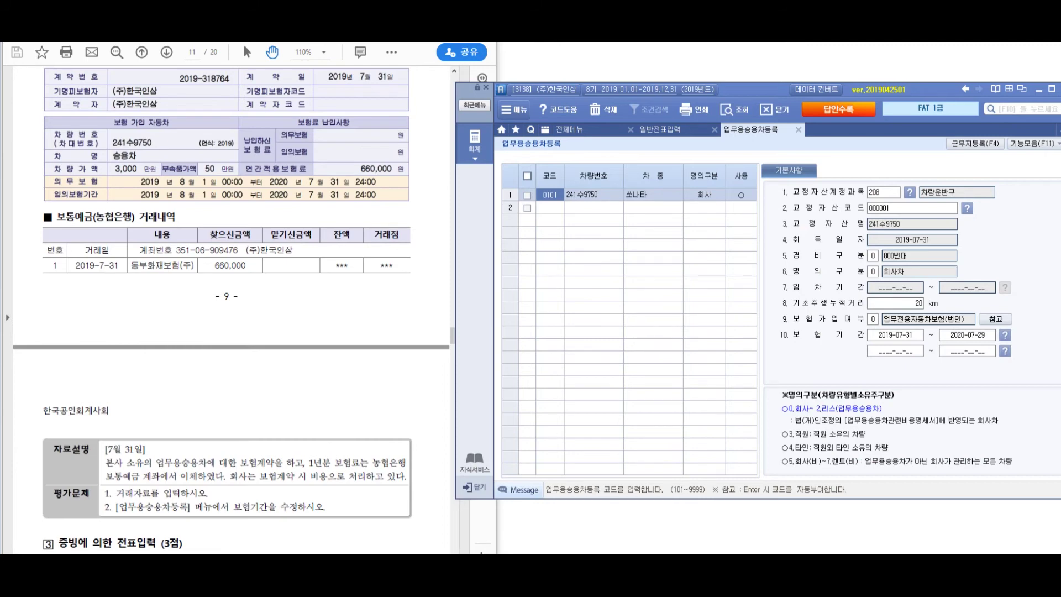
Compare the vehicle's registered 보험기간 with the 의무보험 and 임의보험기간 dates on the insurance policy.
click(895, 335)
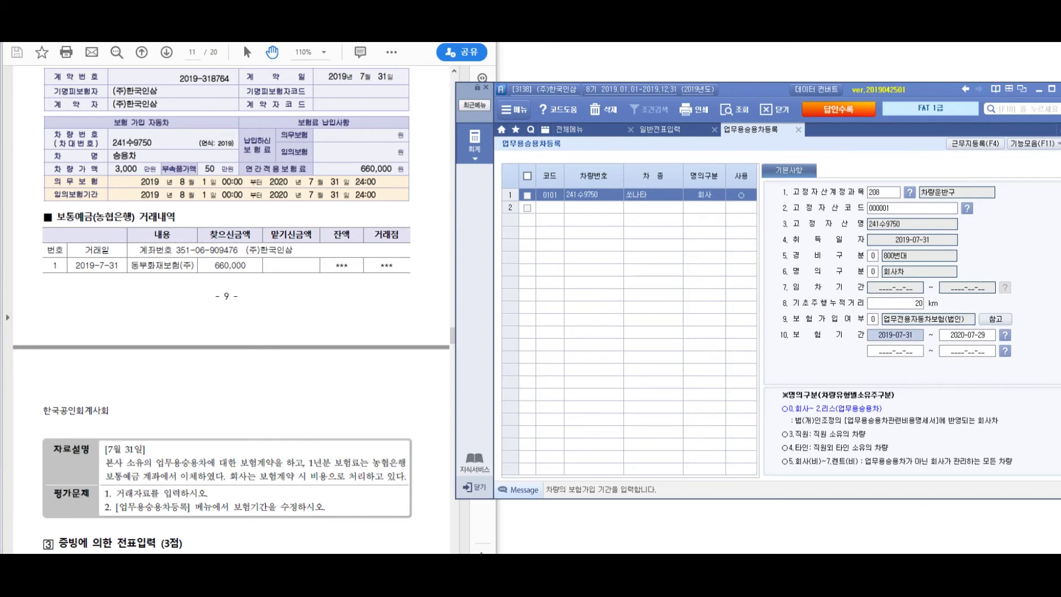
click(967, 335)
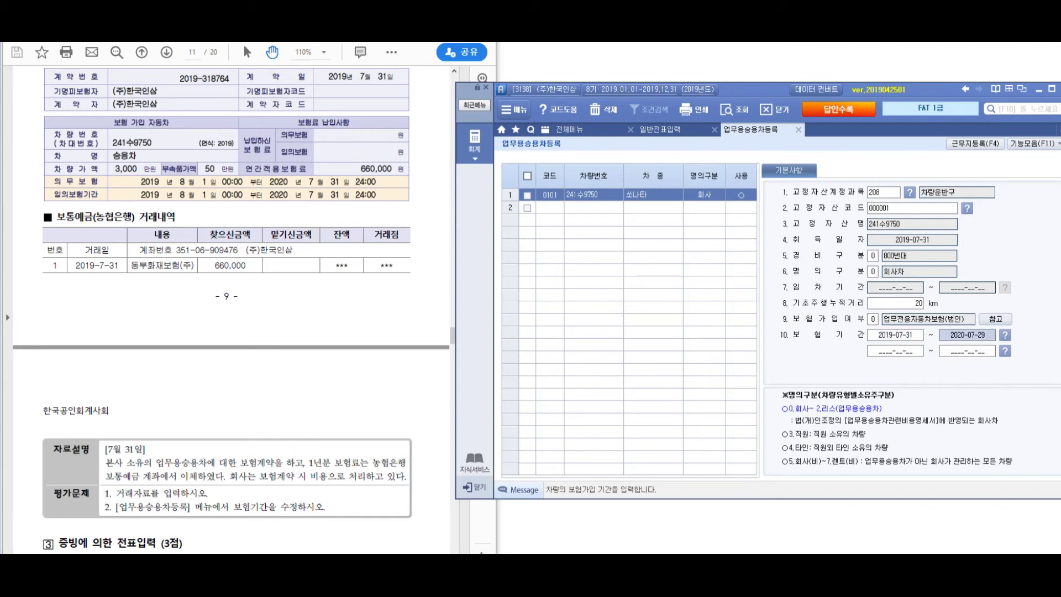
click(895, 335)
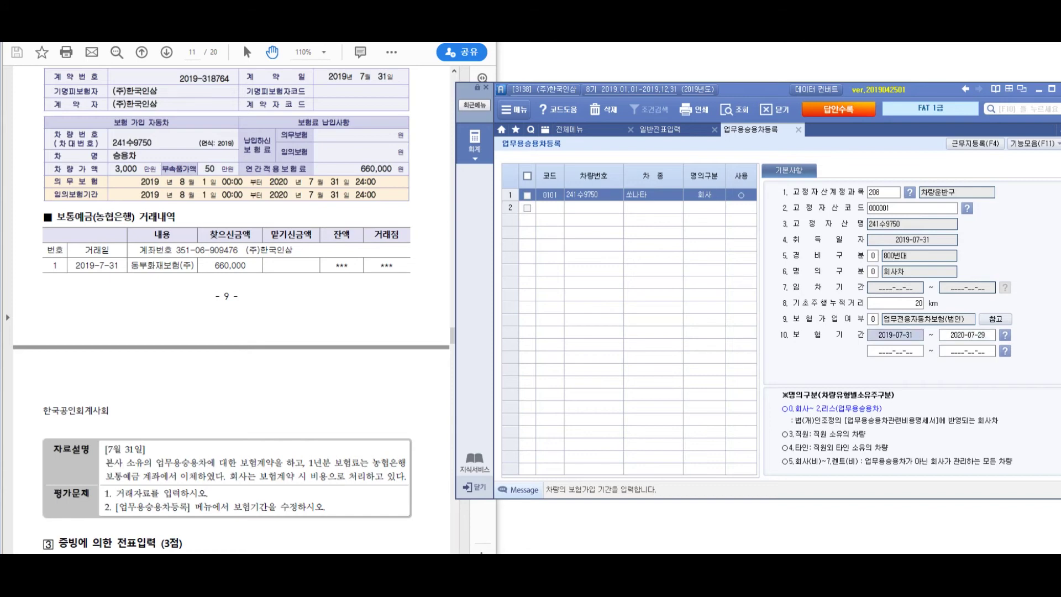
click(896, 335)
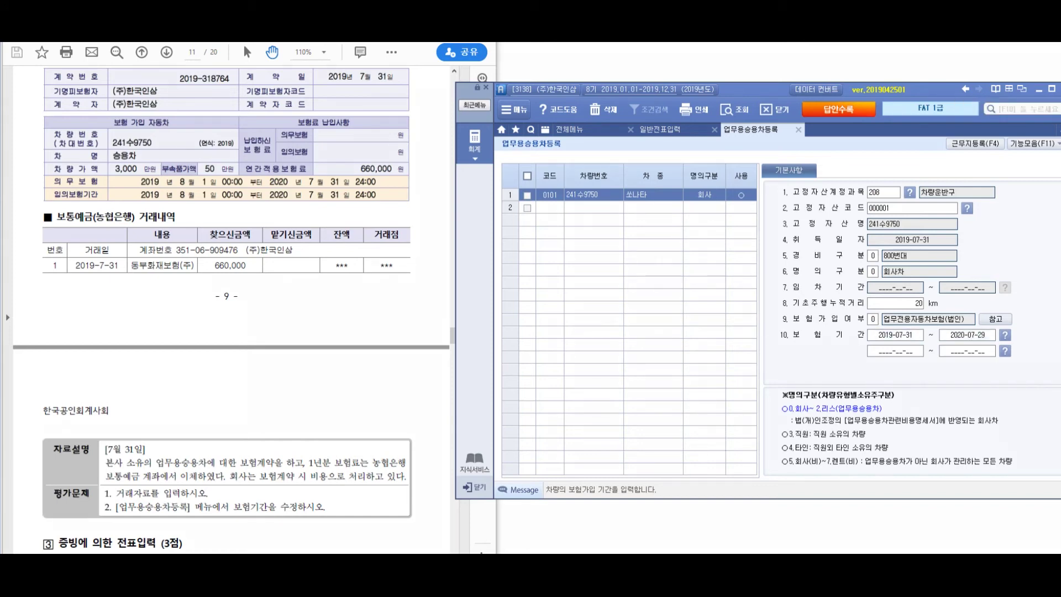
drag(872, 335, 989, 335)
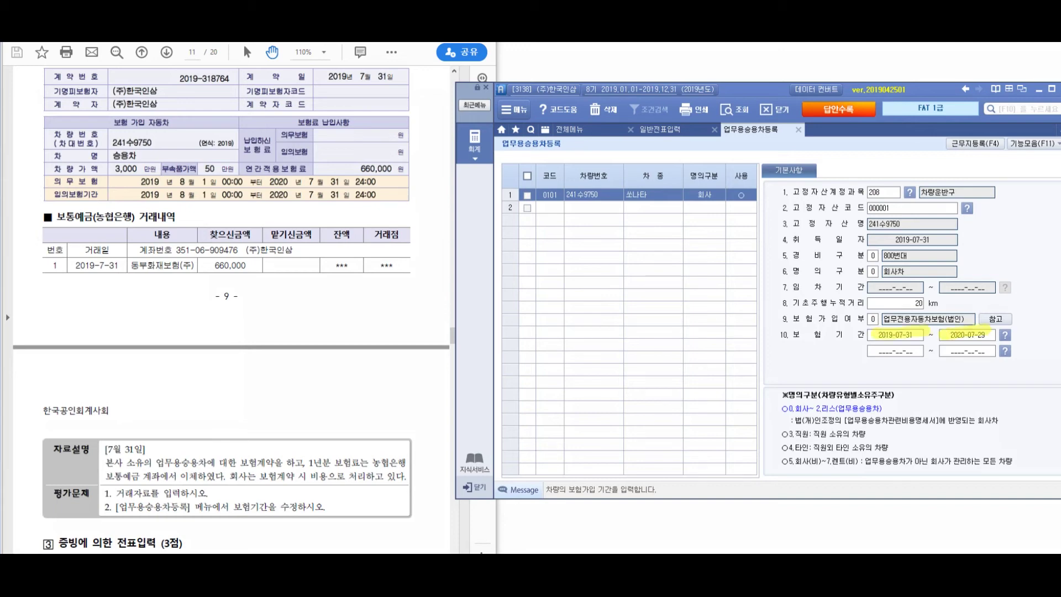
drag(143, 182, 386, 176)
drag(314, 197, 395, 194)
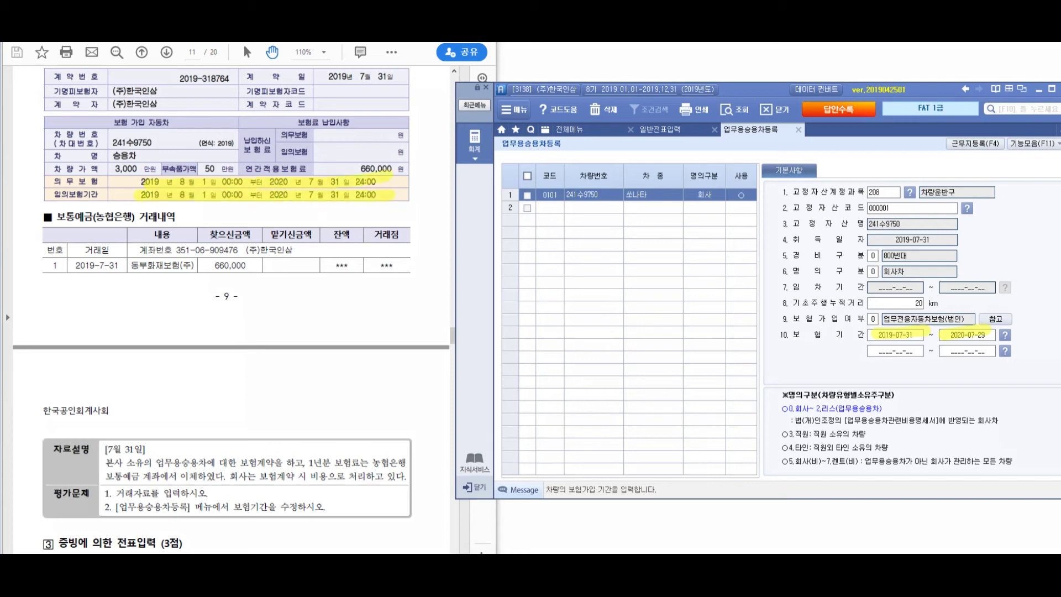
Set the vehicle's 보험기간 to 2019-08-01 through 2020-07-31.
click(895, 335)
text(20190801)
key(Return)
text(2020-)
text(07-31)
key(Return)
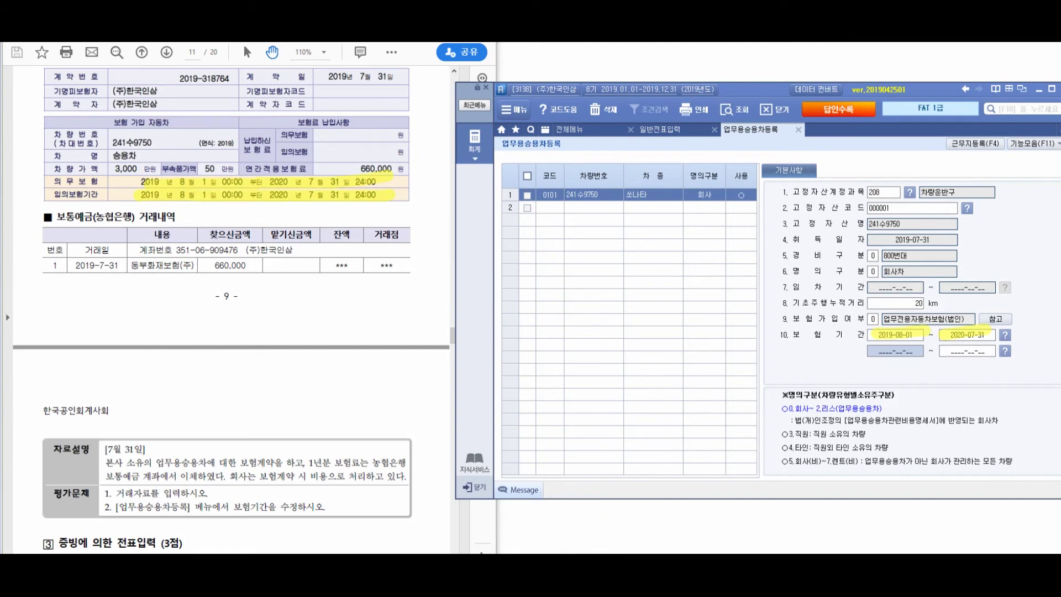
key(Return)
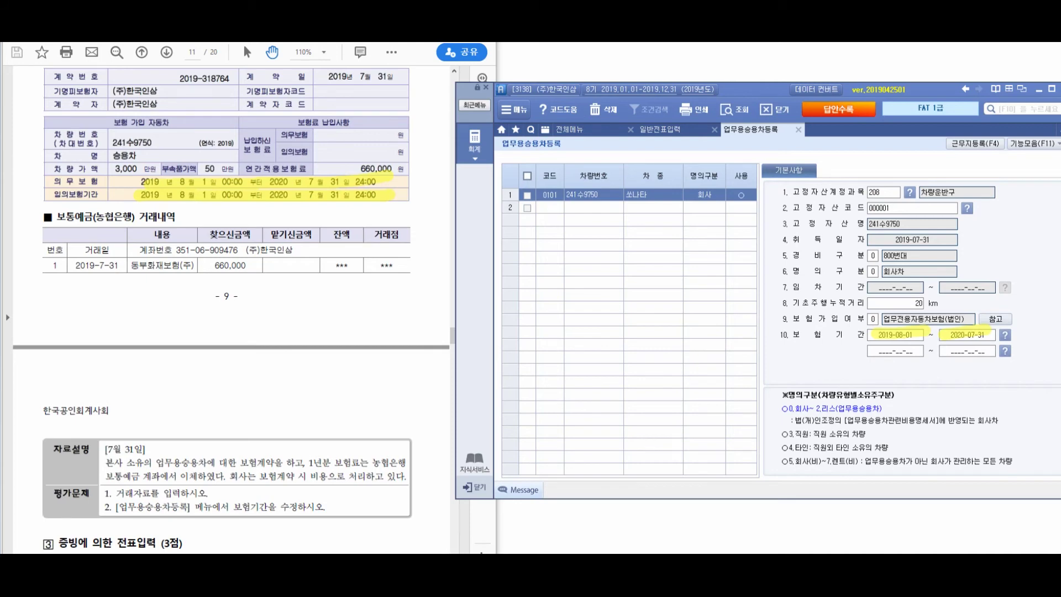
Examine the 청구 수령증 and 신용카드매출전표 of exercise 3, 증빙에 의한 전표입력.
scroll(235, 309, down, 1)
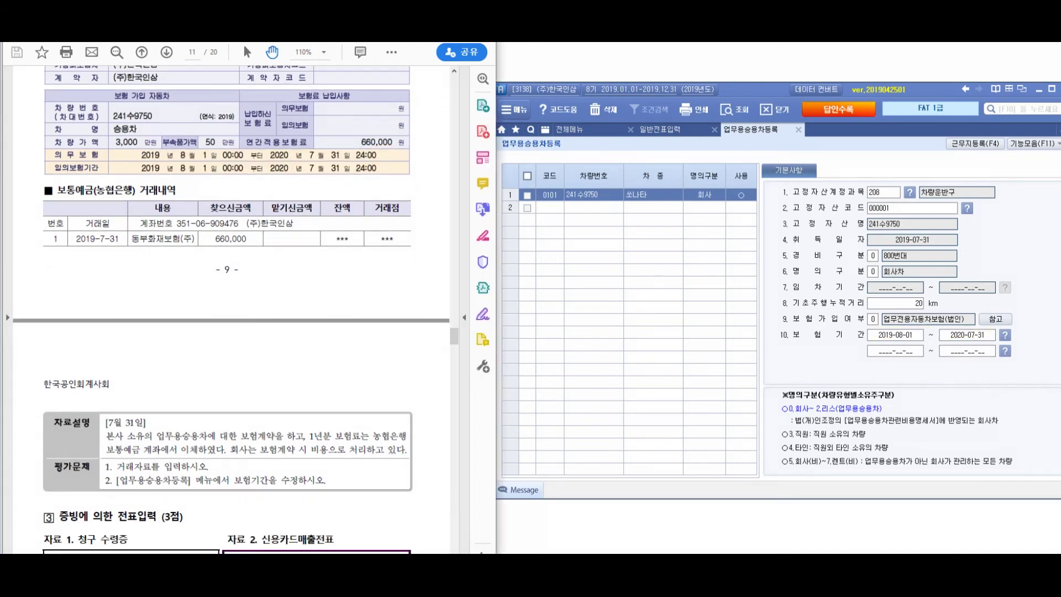
scroll(231, 310, down, 14)
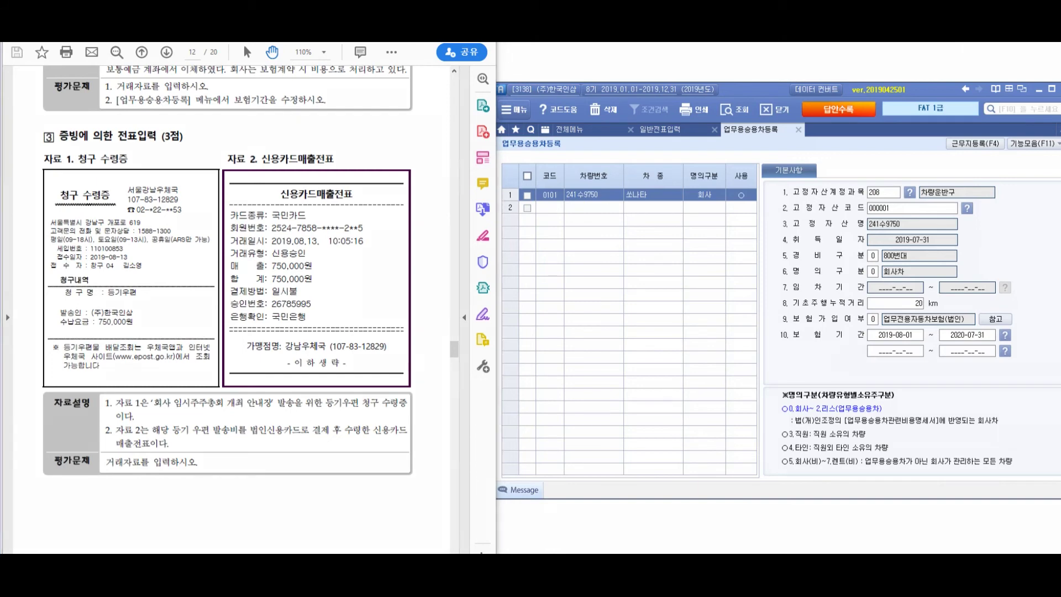
mouse_move(77, 152)
mouse_down()
mouse_move(178, 117)
mouse_move(176, 176)
mouse_up()
mouse_move(190, 116)
mouse_down()
mouse_move(185, 144)
mouse_move(208, 150)
mouse_up()
mouse_move(229, 112)
mouse_down()
mouse_move(221, 156)
mouse_move(254, 150)
mouse_move(268, 108)
mouse_move(287, 135)
mouse_up()
drag(293, 100, 302, 156)
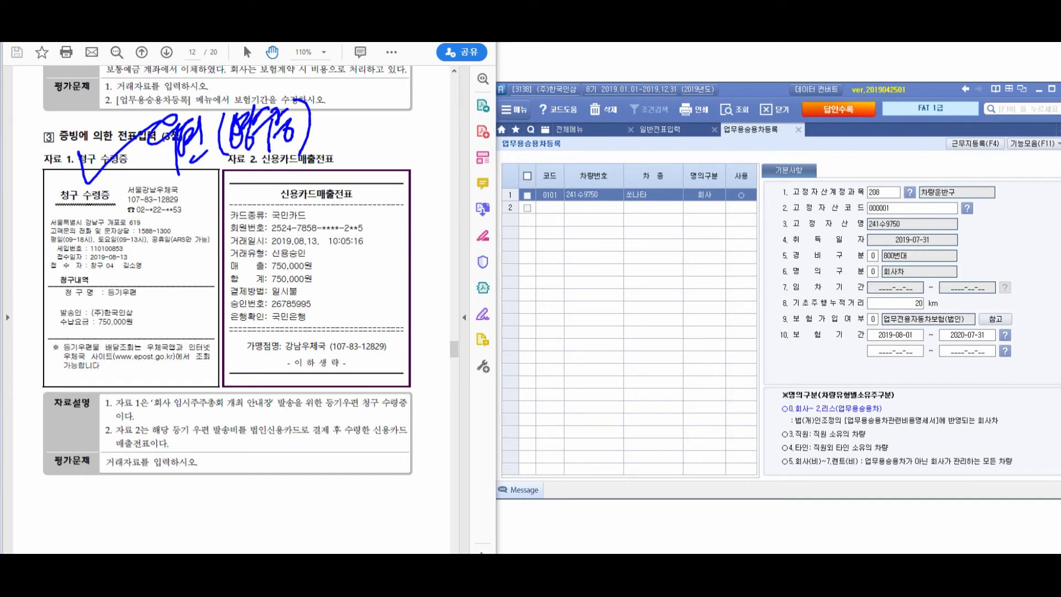
drag(224, 200, 251, 182)
mouse_move(65, 365)
mouse_down()
mouse_move(56, 425)
mouse_move(25, 415)
mouse_up()
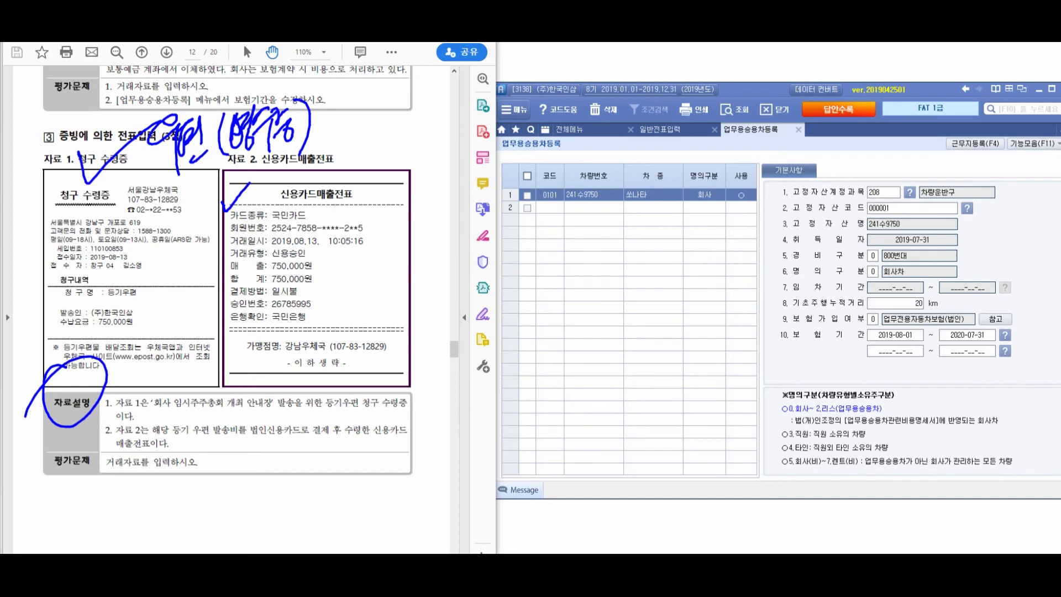
Read the first 자료설명 item about the registered mail for the shareholder meeting notices to determine the expense account.
drag(155, 416, 279, 410)
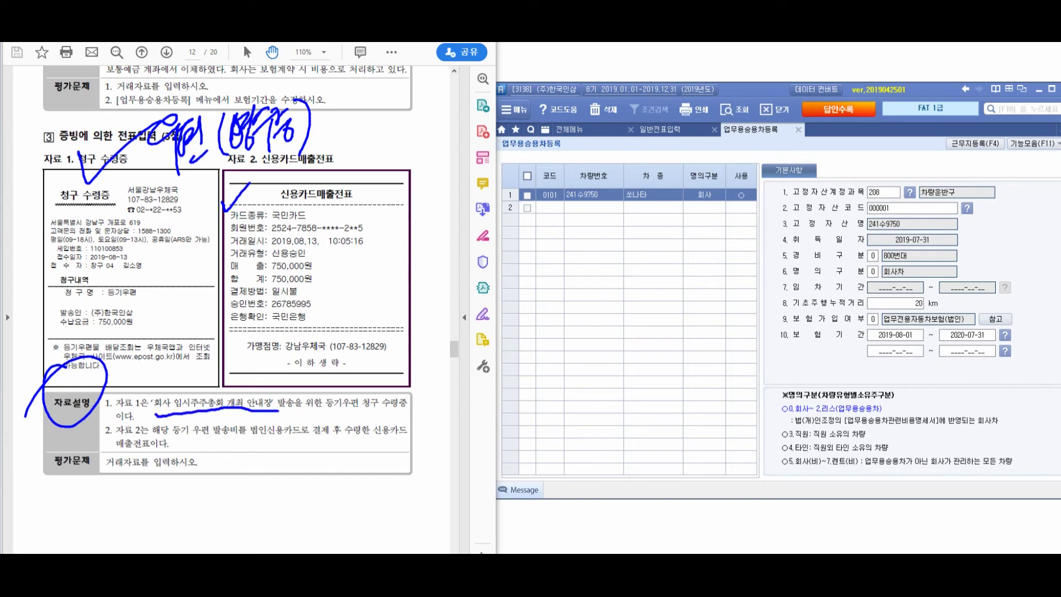
drag(331, 416, 410, 413)
mouse_move(423, 393)
mouse_down()
mouse_move(561, 374)
mouse_move(555, 424)
mouse_up()
mouse_move(559, 387)
mouse_down()
mouse_move(590, 371)
mouse_move(606, 407)
mouse_up()
drag(611, 364, 615, 408)
mouse_move(626, 360)
mouse_down()
mouse_move(658, 390)
mouse_move(691, 368)
mouse_move(719, 407)
mouse_up()
drag(744, 362, 747, 404)
mouse_move(768, 343)
mouse_down()
mouse_move(765, 409)
mouse_move(800, 387)
mouse_up()
drag(821, 334, 771, 409)
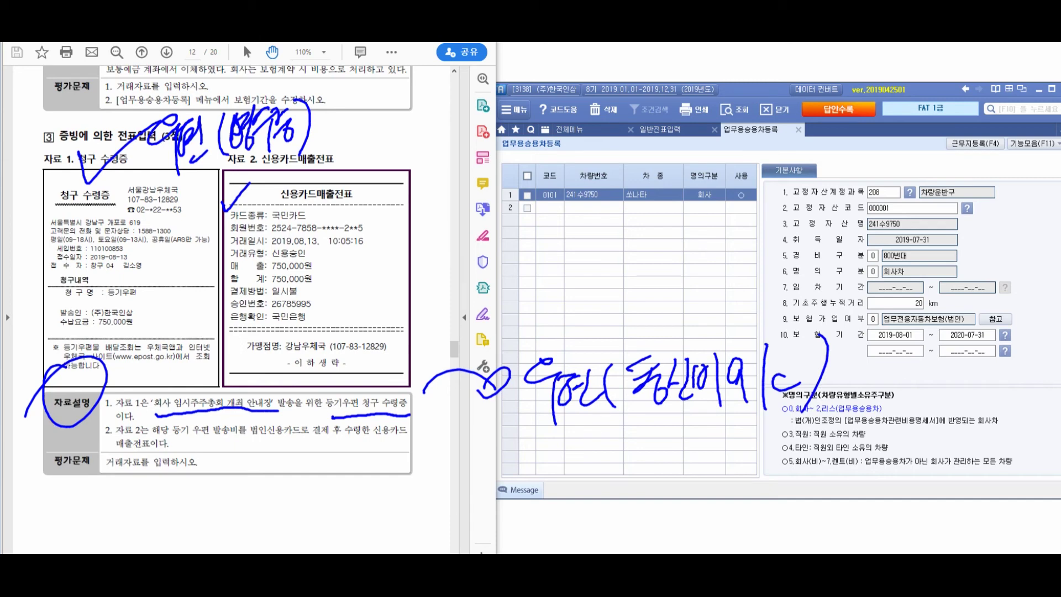
Read the second 자료설명 item about the corporate credit card payment to determine the credit-side account.
mouse_move(254, 440)
mouse_down()
mouse_move(331, 449)
mouse_move(367, 436)
mouse_move(428, 441)
mouse_up()
drag(339, 471, 411, 506)
mouse_move(455, 465)
mouse_down()
mouse_move(470, 519)
mouse_move(502, 475)
mouse_move(519, 500)
mouse_up()
mouse_move(528, 458)
mouse_down()
mouse_move(561, 478)
mouse_move(575, 453)
mouse_move(598, 508)
mouse_up()
drag(613, 447, 607, 493)
mouse_move(627, 445)
mouse_down()
mouse_move(634, 483)
mouse_move(646, 476)
mouse_up()
drag(633, 479, 650, 493)
drag(655, 442, 654, 459)
mouse_move(646, 475)
mouse_down()
mouse_move(661, 467)
mouse_move(660, 491)
mouse_up()
mouse_move(669, 435)
mouse_down()
mouse_move(671, 495)
mouse_move(658, 472)
mouse_up()
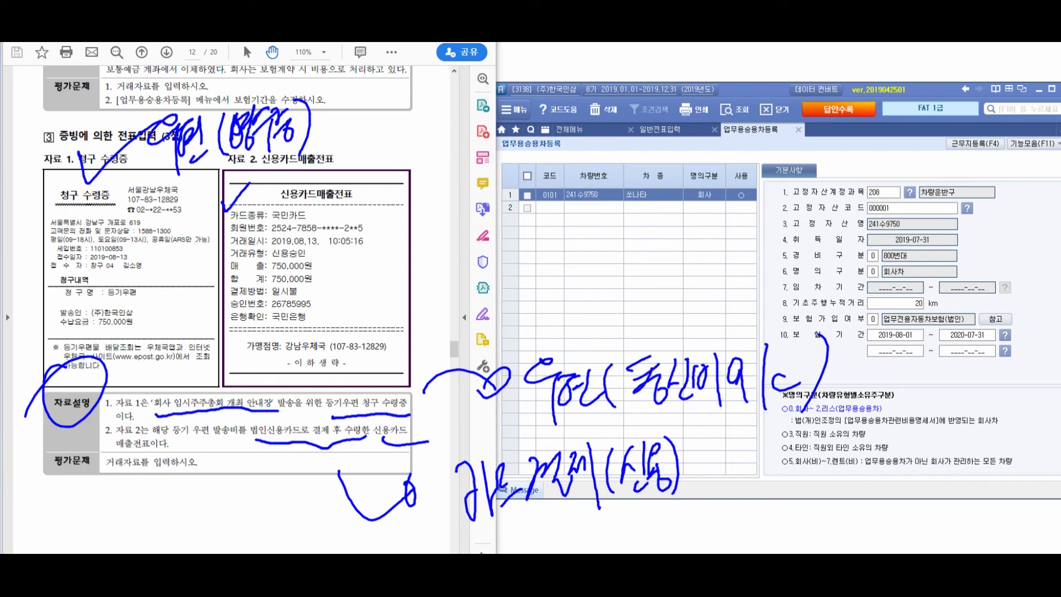
drag(709, 449, 714, 481)
drag(714, 451, 743, 493)
drag(747, 451, 772, 508)
mouse_move(771, 464)
mouse_down()
mouse_move(784, 449)
mouse_move(787, 484)
mouse_up()
mouse_move(784, 465)
mouse_down()
mouse_move(796, 467)
mouse_move(810, 441)
mouse_move(832, 490)
mouse_up()
drag(840, 430, 851, 470)
mouse_move(856, 448)
mouse_down()
mouse_move(855, 480)
mouse_move(865, 474)
mouse_up()
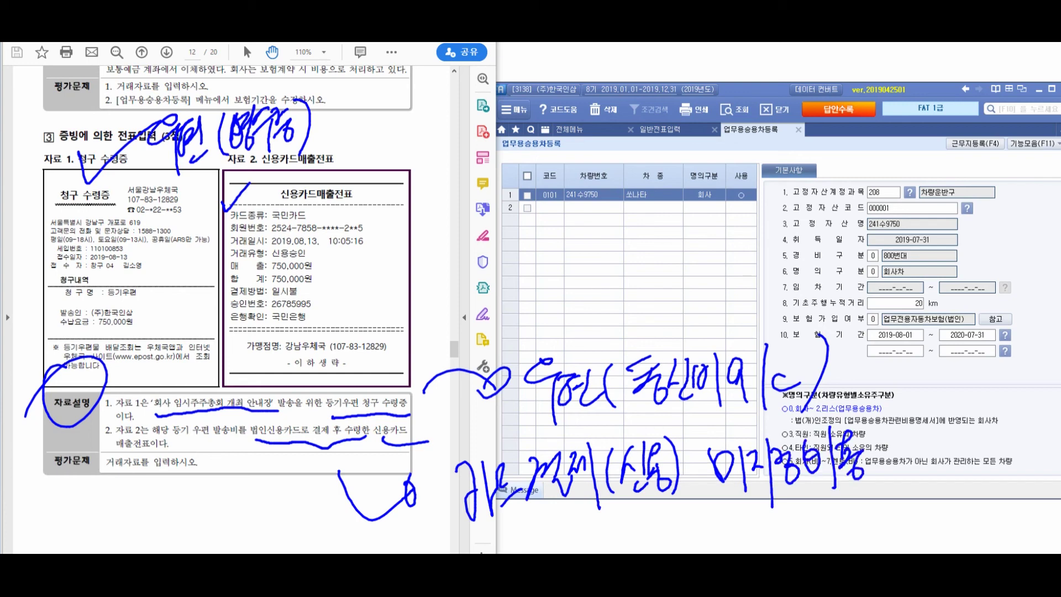
mouse_move(804, 442)
mouse_down()
mouse_move(832, 464)
mouse_move(837, 453)
mouse_move(847, 477)
mouse_move(860, 474)
mouse_up()
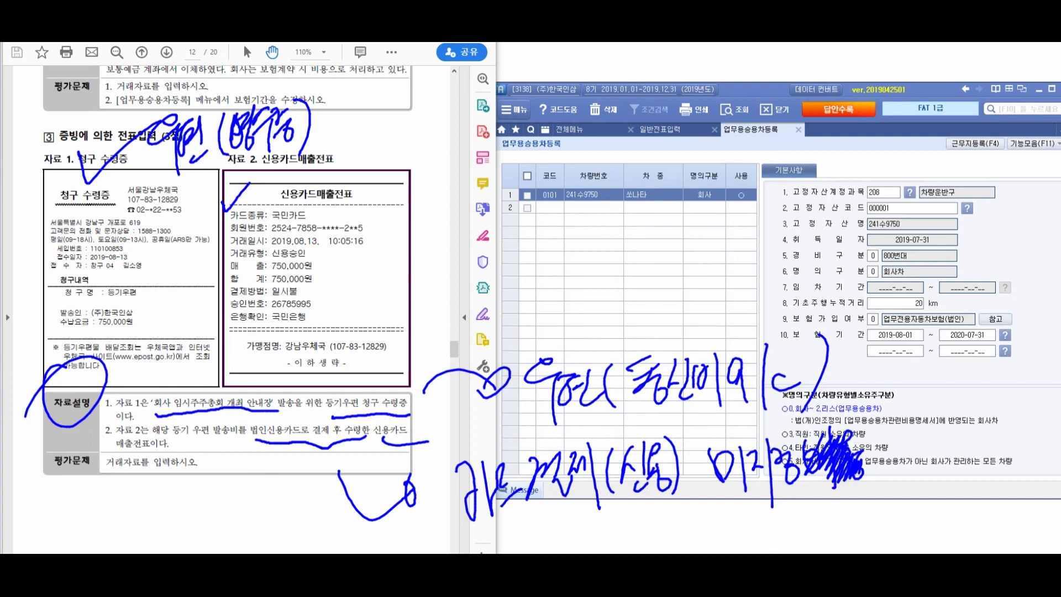
mouse_move(811, 398)
mouse_down()
mouse_move(826, 439)
mouse_move(837, 426)
mouse_up()
key(Escape)
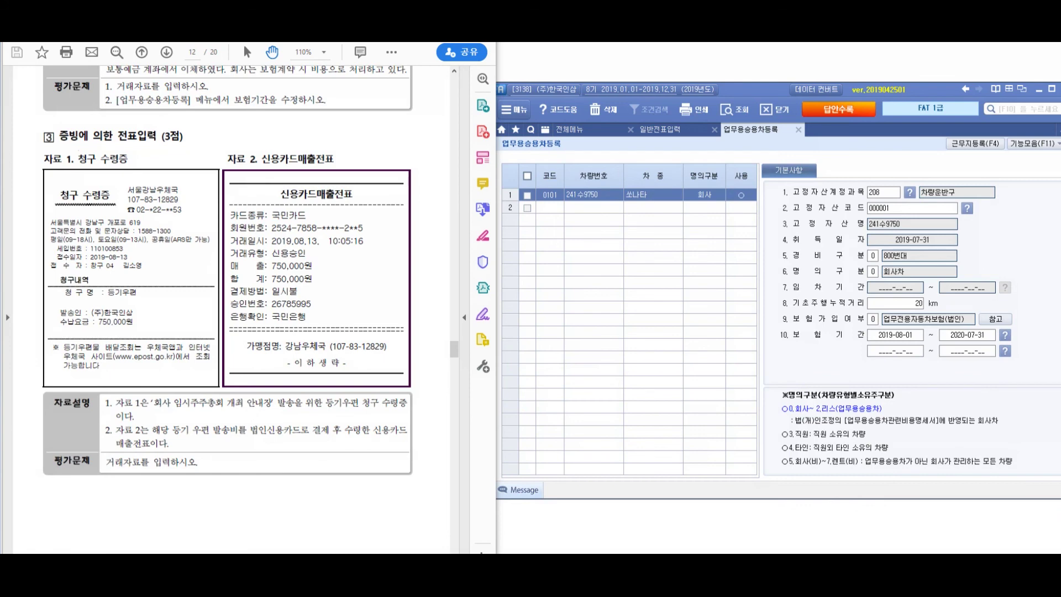
Bring up 일반전표입력 and set the voucher date to August 13 (08월 13일).
click(672, 129)
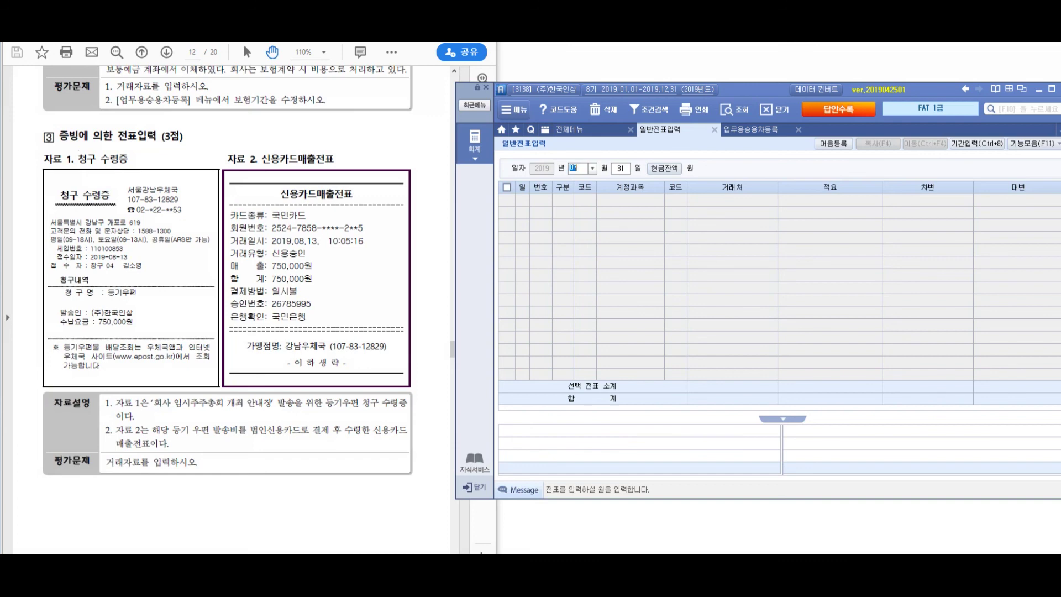
text(08)
key(Return)
text(13)
key(Return)
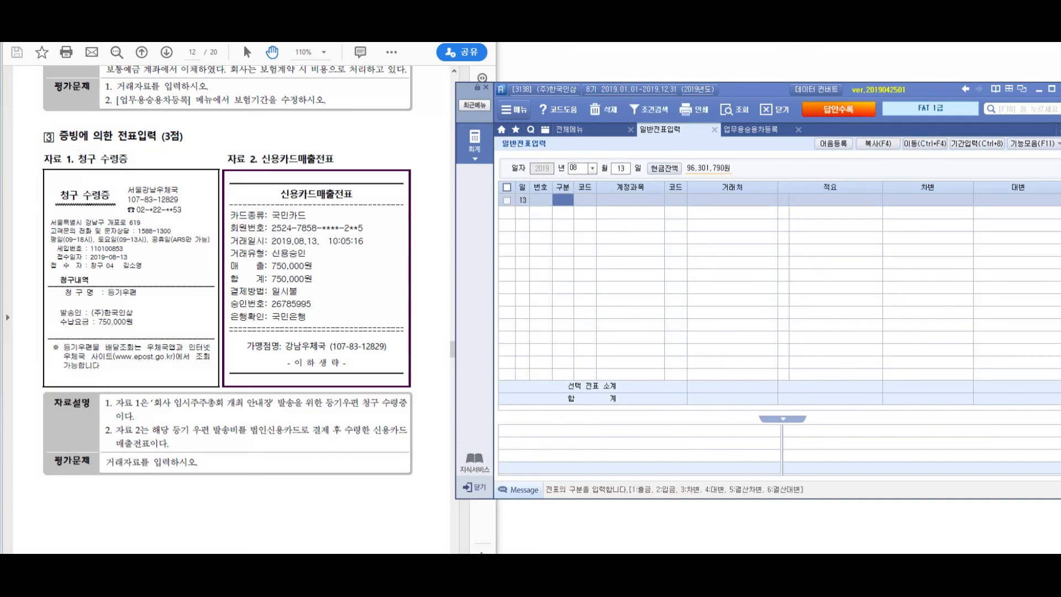
Enter the 차변 line for account 814 통신비 with 거래처 서울강남우체국 and an amount of 750,000.
text(3)
key(Return)
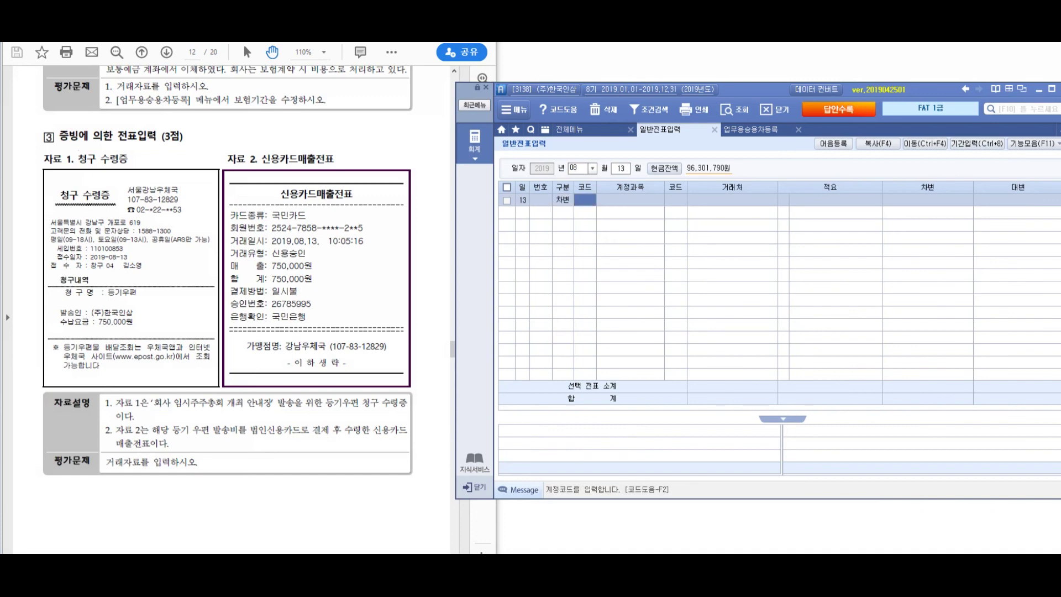
text(814)
key(Return)
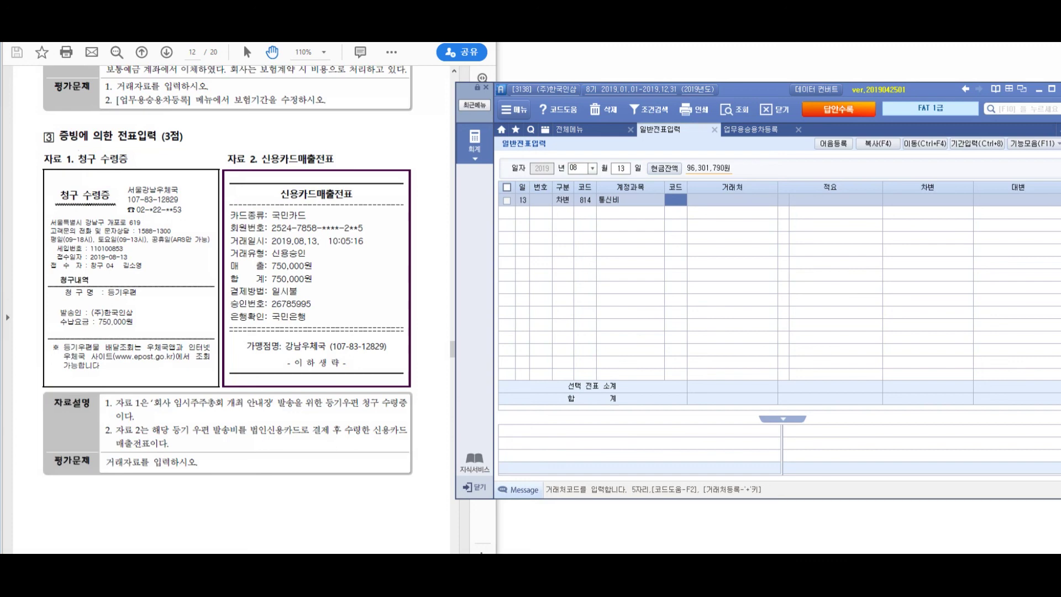
key(Return)
text(서울강)
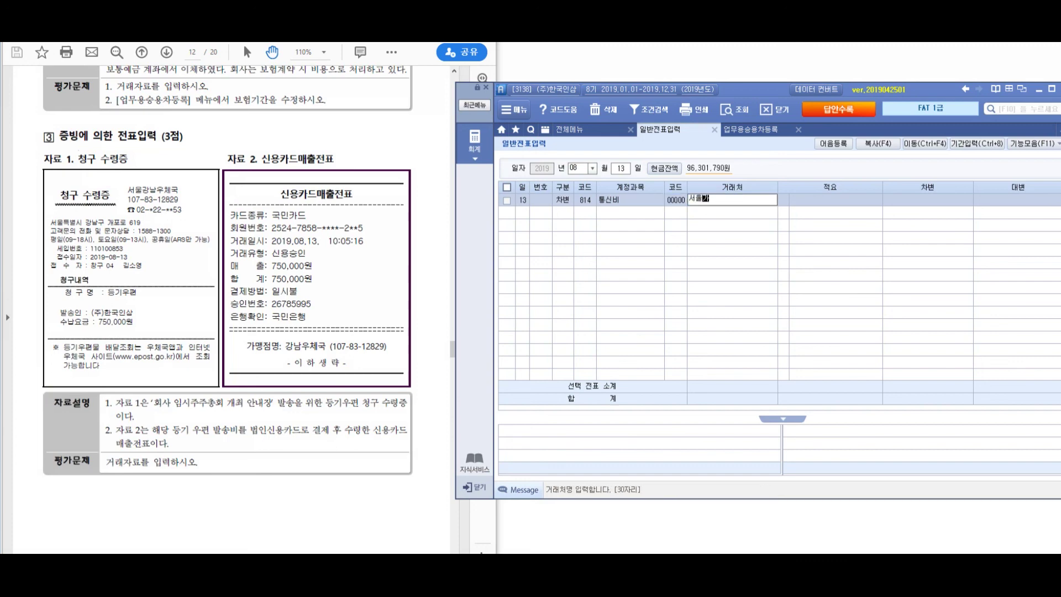
text(남우체국)
key(Return)
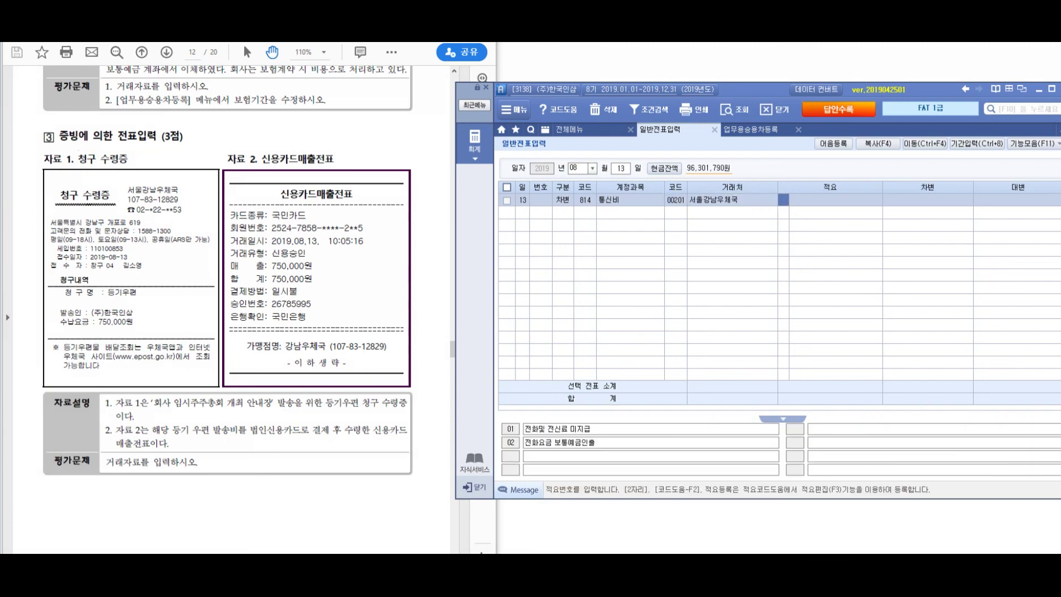
key(Return)
text(750000)
key(Return)
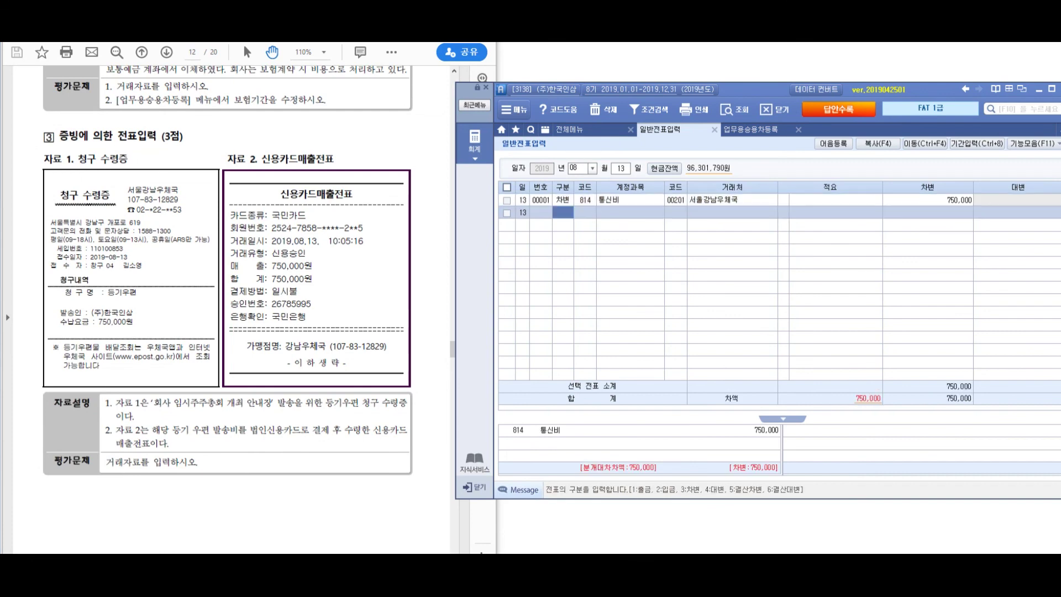
Enter the 대변 line for account 253 미지급금 with 거래처 국민카드 and an amount of 750,000.
text(4)
key(Return)
text(253)
key(Return)
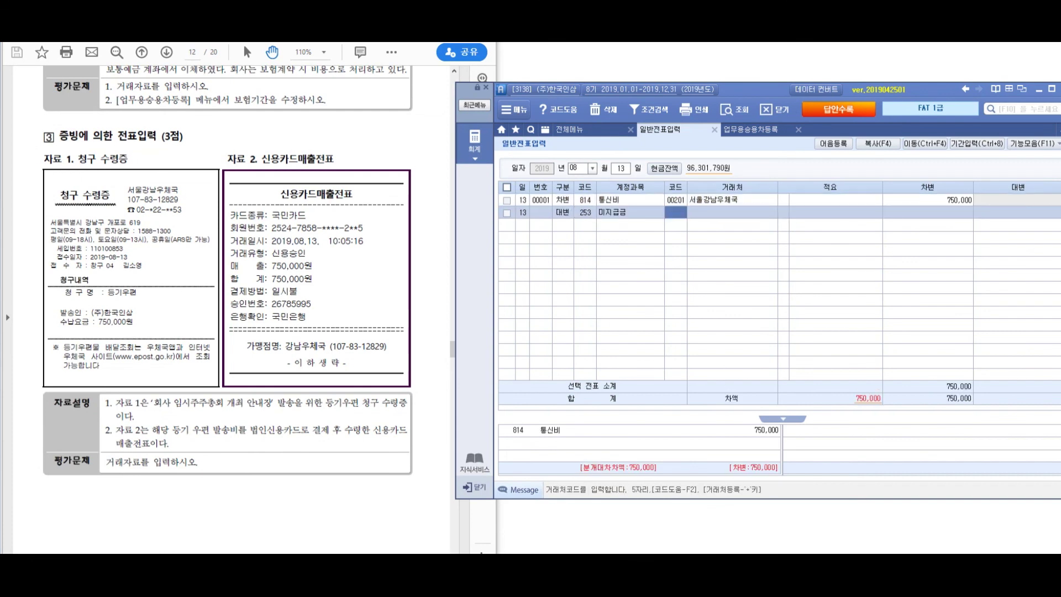
key(Return)
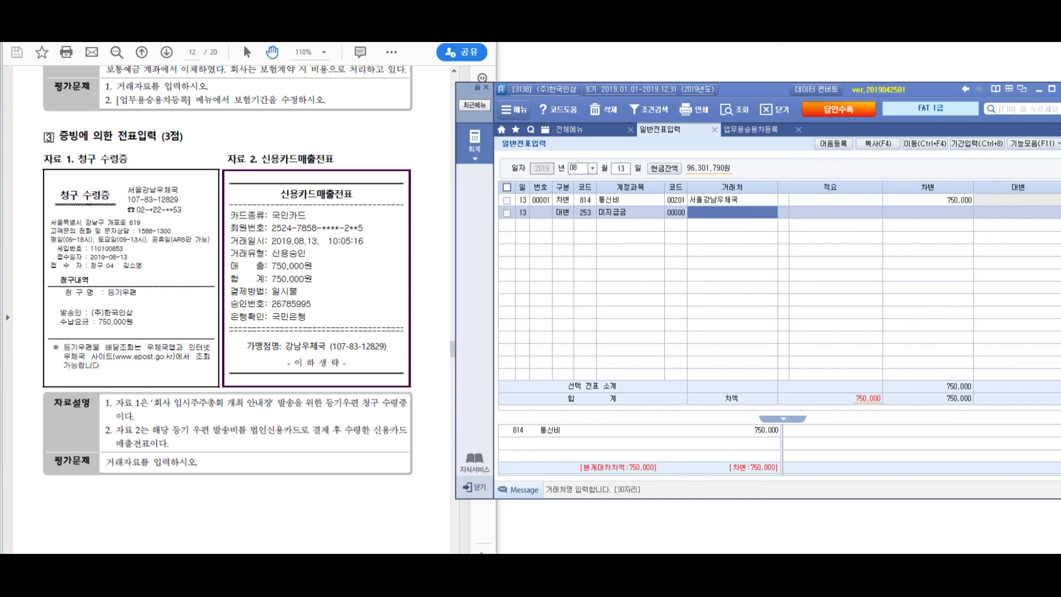
text(국민카)
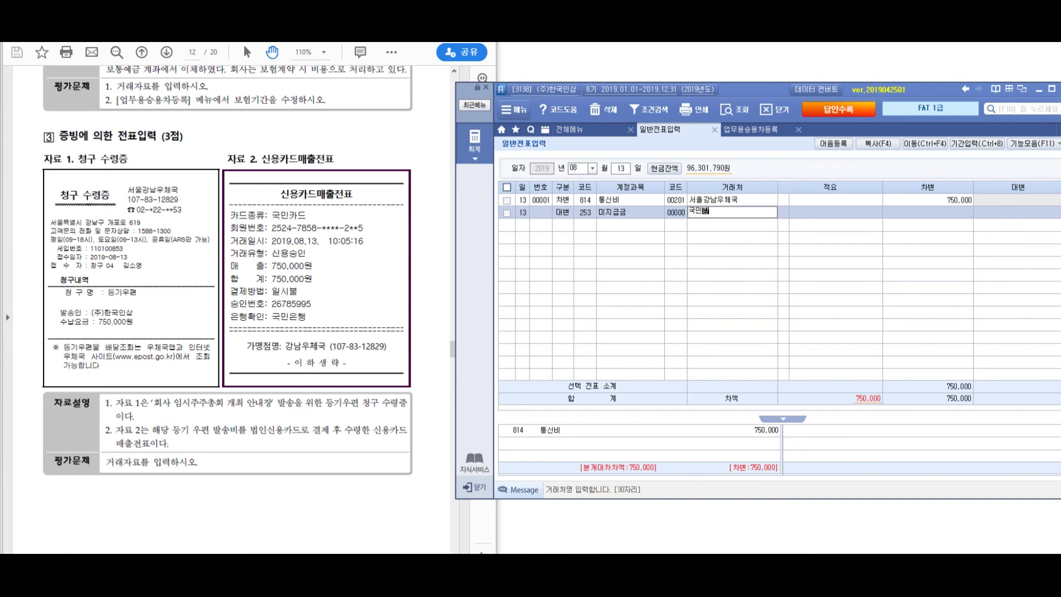
key(Return)
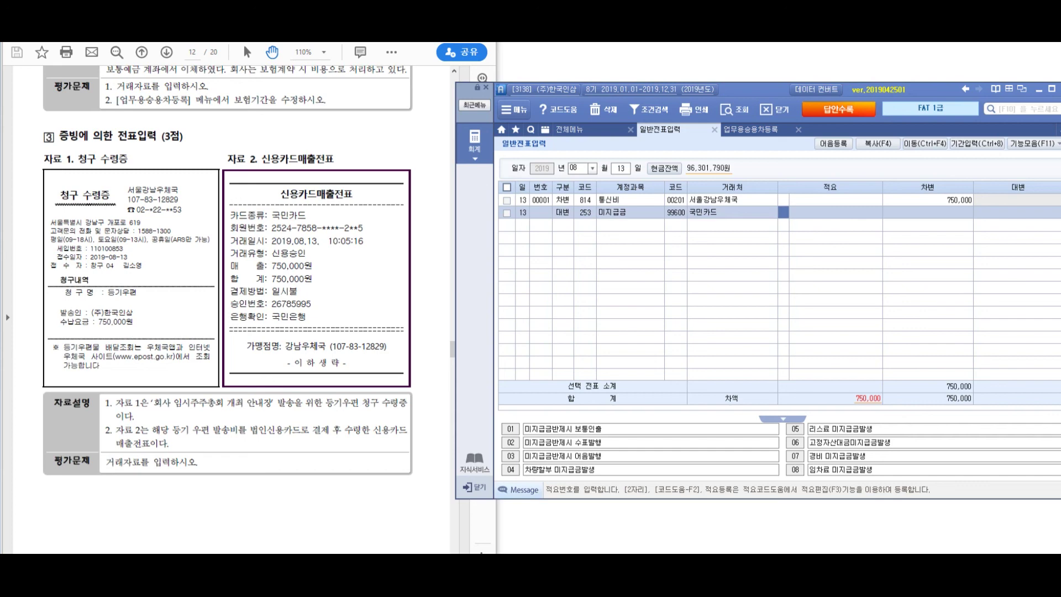
key(Return)
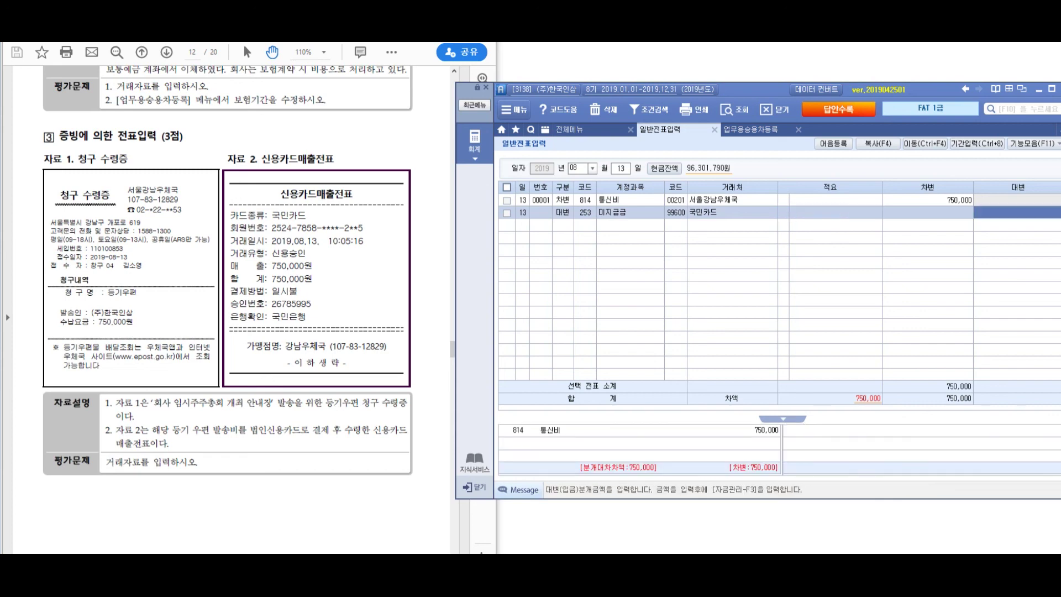
text(750000)
key(Return)
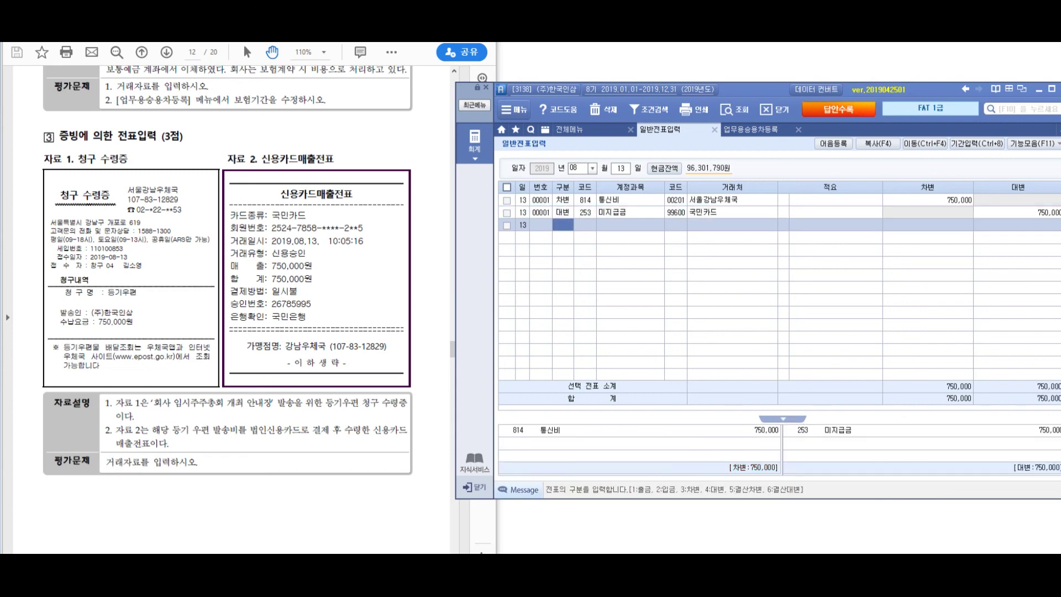